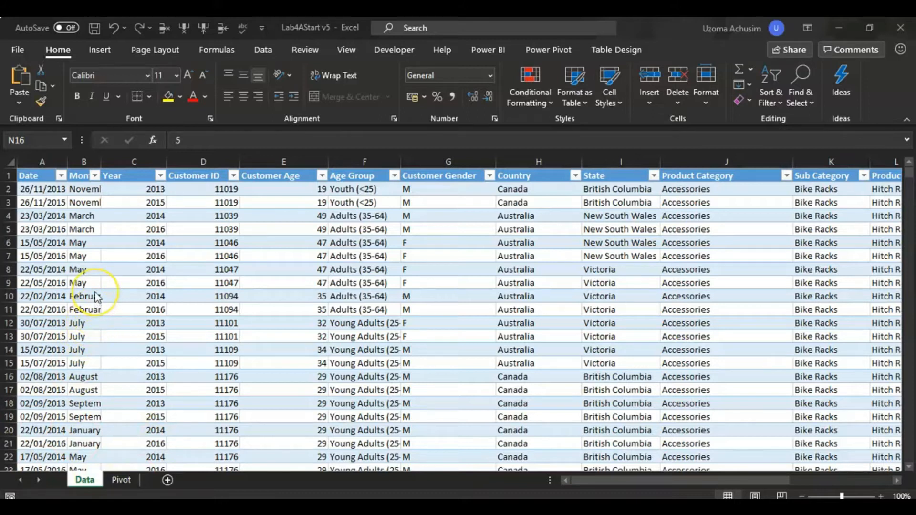
# Examine how far the sales records extend from the Date header to the final data row, and inspect the Age Group formula in F2.
pyautogui.click(35, 176)
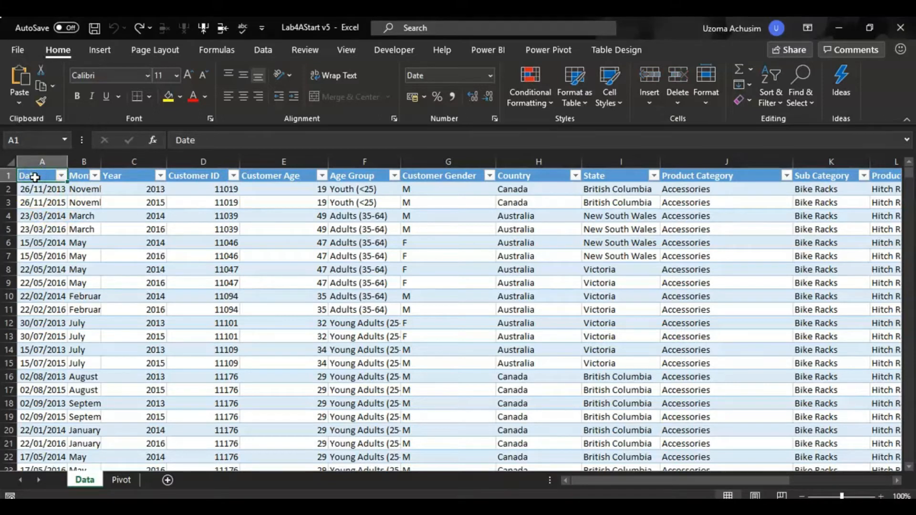
pyautogui.hotkey('ctrl', 'shift', 'Down')
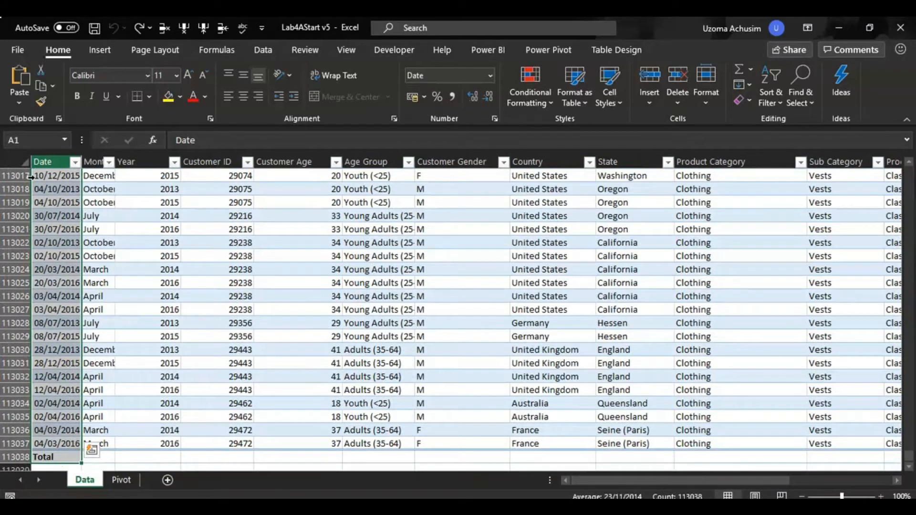
pyautogui.click(15, 443)
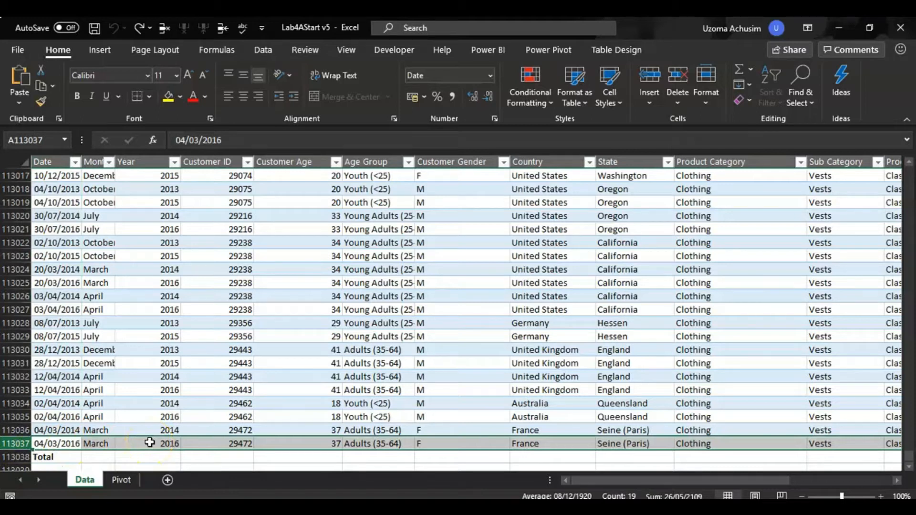
pyautogui.hotkey('ctrl', 'shift', 'Up')
pyautogui.click(62, 189)
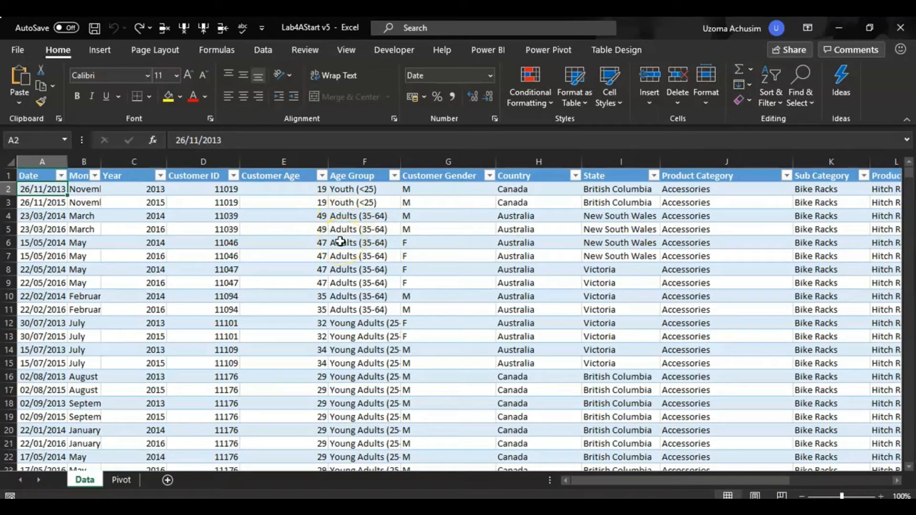
pyautogui.click(356, 191)
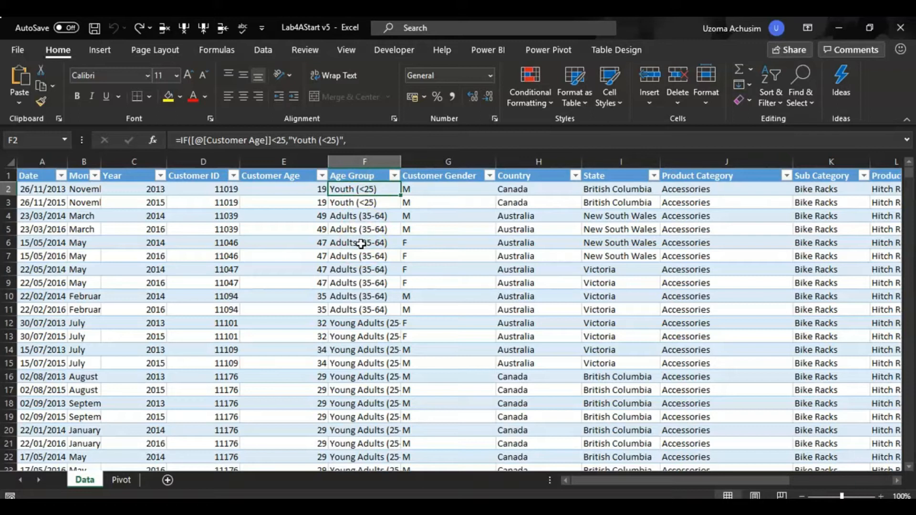
# Create a PivotTable from SalesTable on a new worksheet, with the data added to the Data Model.
pyautogui.click(251, 214)
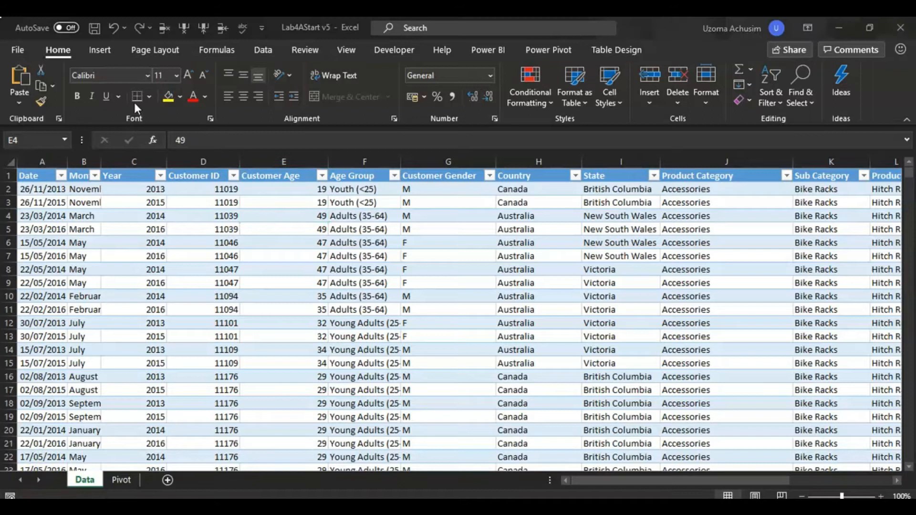
pyautogui.click(104, 51)
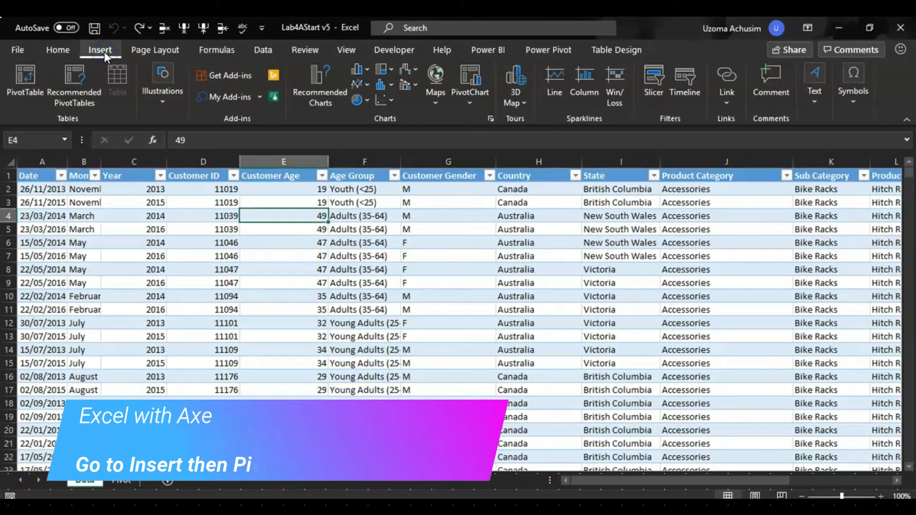
pyautogui.click(27, 80)
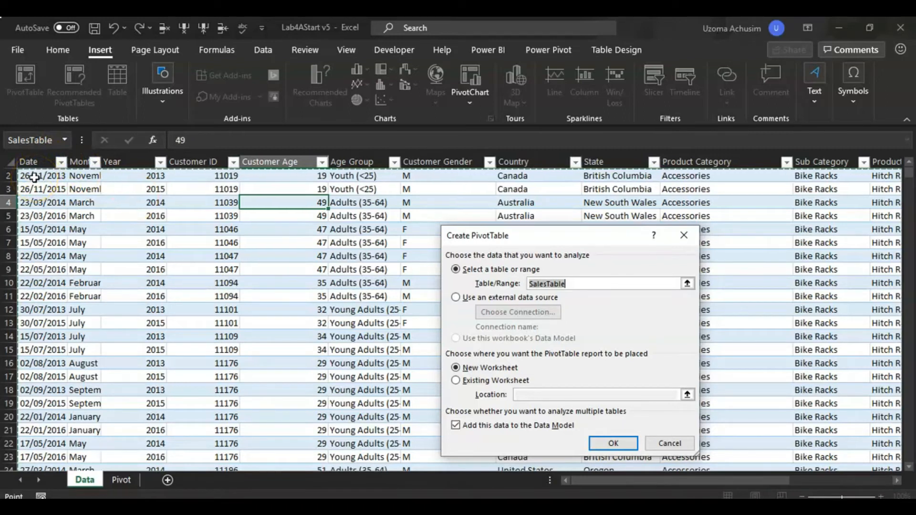
pyautogui.click(910, 162)
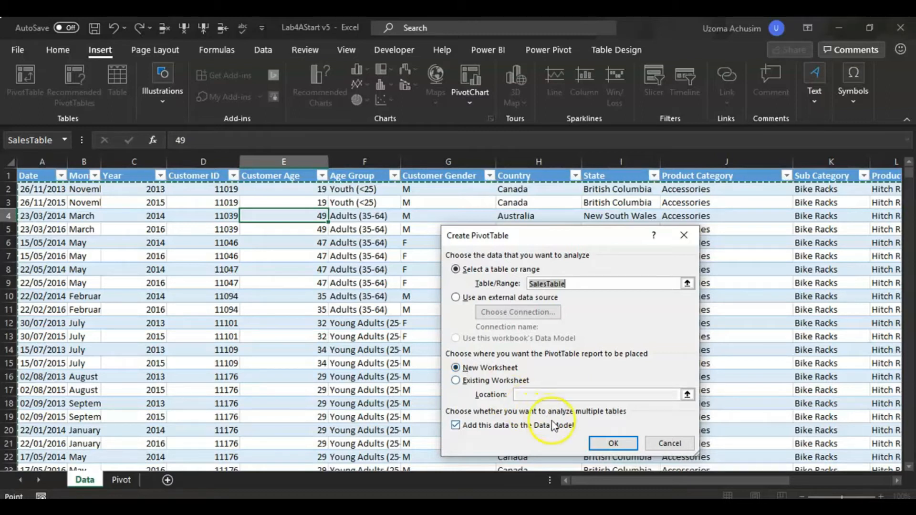
pyautogui.click(603, 448)
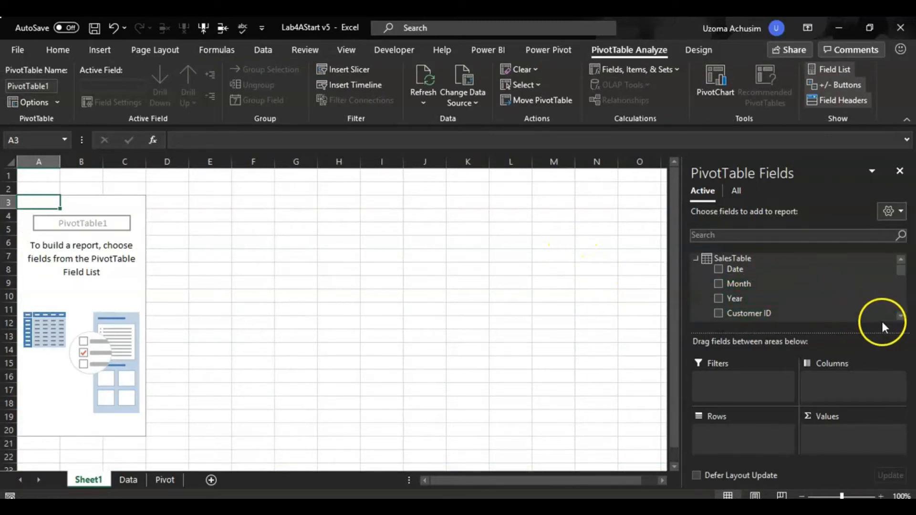
# Add the Revenue field to the PivotTable's values as a sum.
pyautogui.click(901, 316)
pyautogui.click(901, 316)
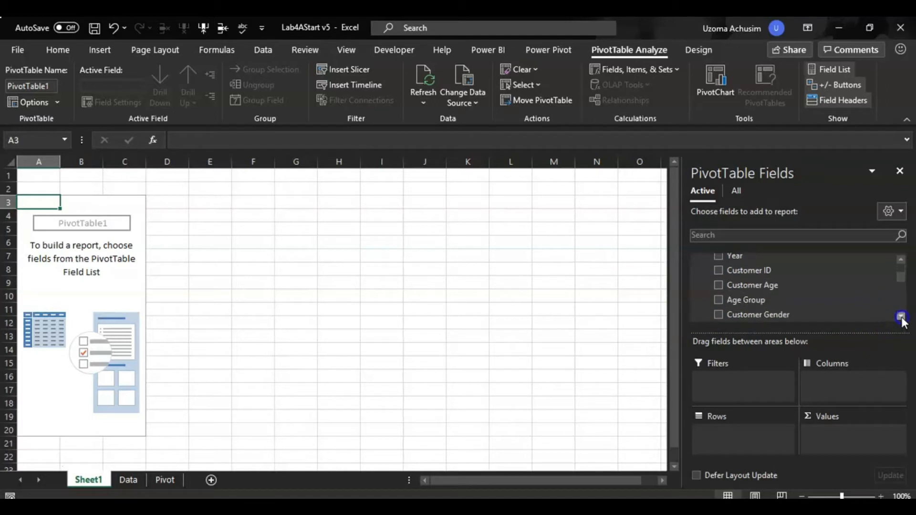
pyautogui.click(901, 260)
pyautogui.click(901, 260)
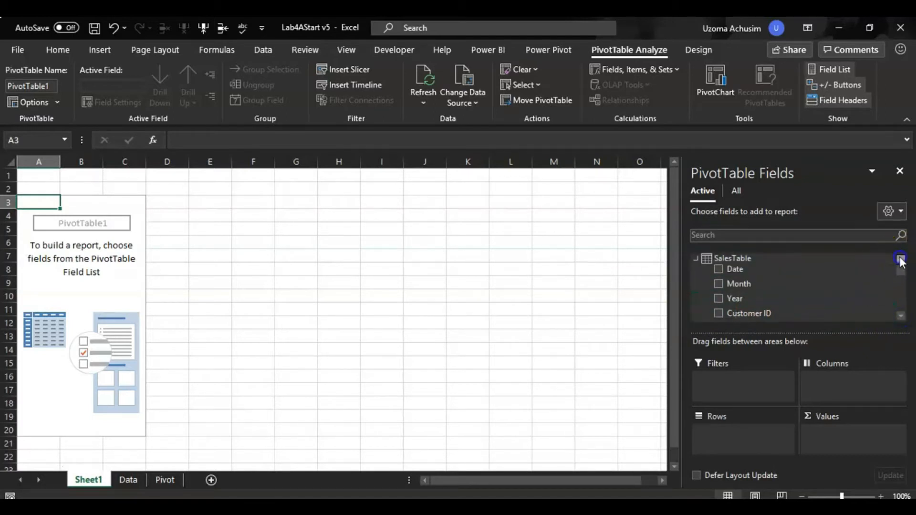
pyautogui.click(901, 316)
pyautogui.click(901, 316)
pyautogui.click(902, 316)
pyautogui.click(902, 317)
pyautogui.click(902, 317)
pyautogui.click(901, 317)
pyautogui.click(902, 316)
pyautogui.click(902, 316)
pyautogui.click(902, 317)
pyautogui.click(902, 317)
pyautogui.click(901, 316)
pyautogui.click(901, 316)
pyautogui.click(902, 316)
pyautogui.click(902, 317)
pyautogui.click(902, 316)
pyautogui.click(902, 317)
pyautogui.click(901, 316)
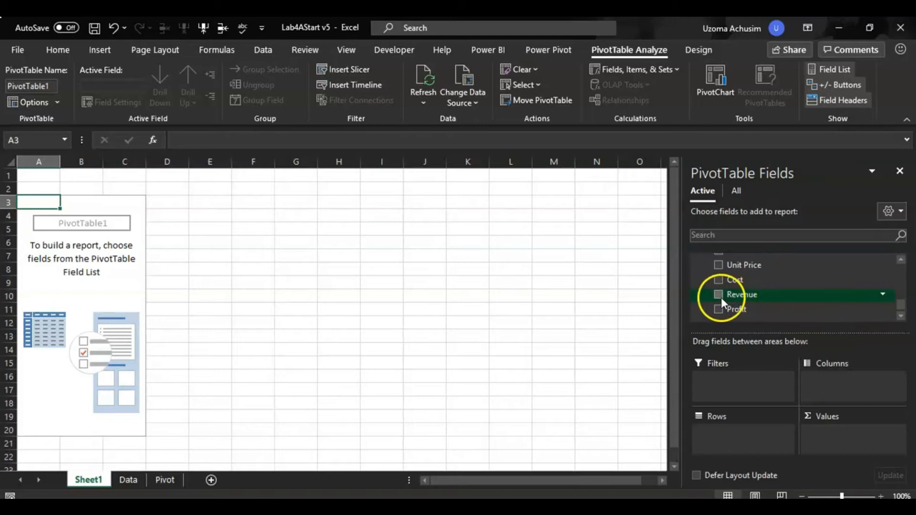
pyautogui.moveTo(720, 295); pyautogui.dragTo(827, 436)
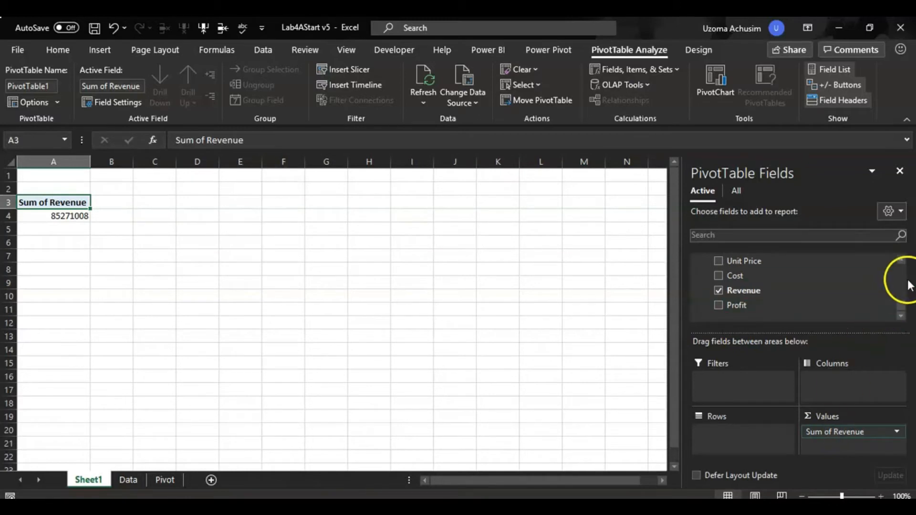
# Add Country to the PivotTable's rows and place Customer Gender as a report filter.
pyautogui.click(901, 260)
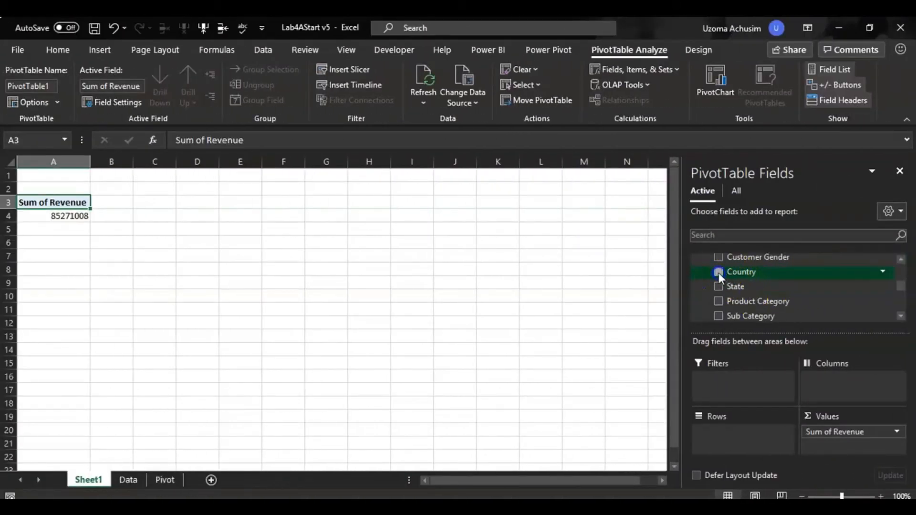
pyautogui.click(719, 273)
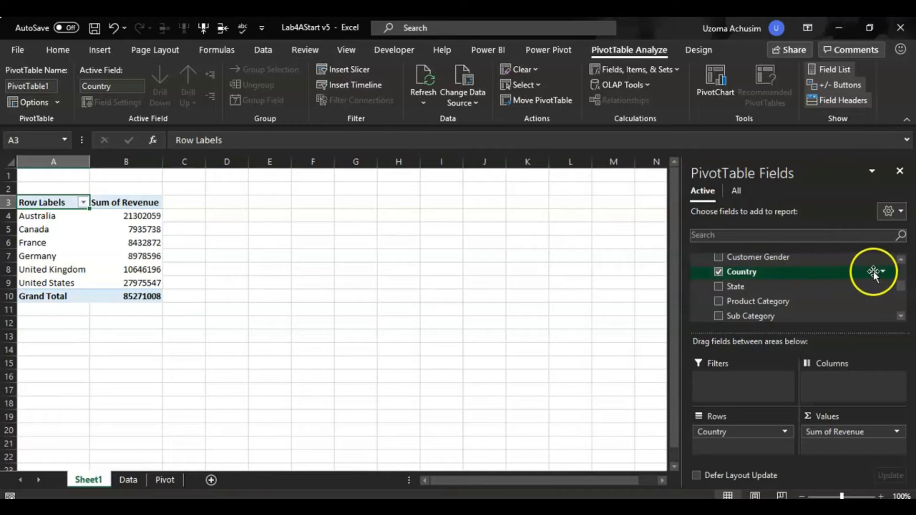
pyautogui.click(720, 257)
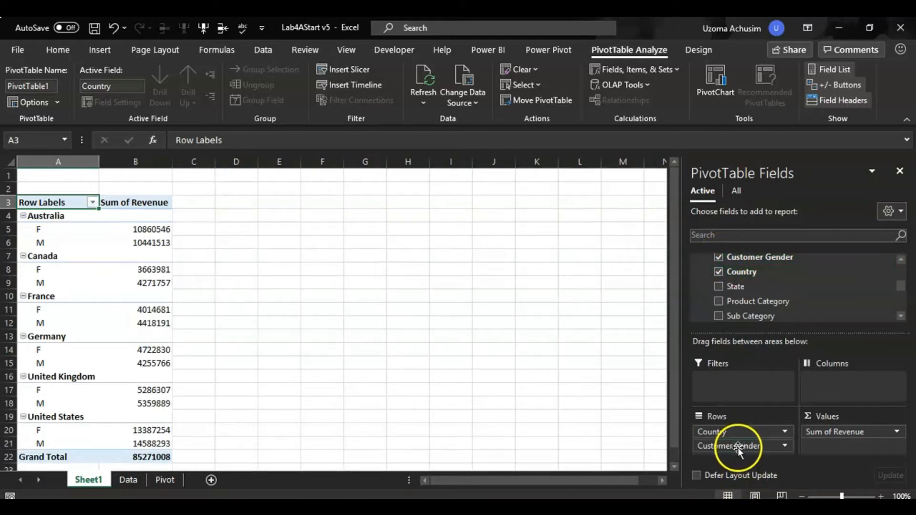
pyautogui.moveTo(738, 448); pyautogui.dragTo(737, 389)
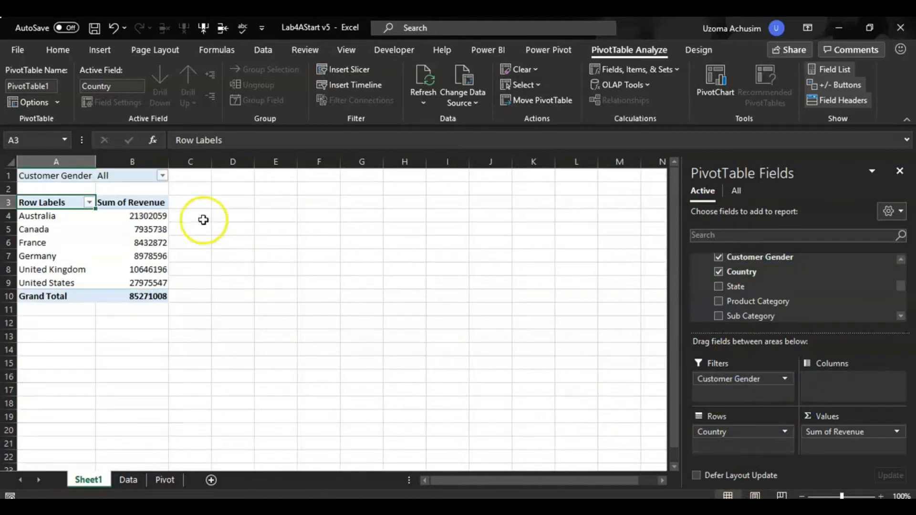
# Filter the PivotTable's Customer Gender to F and inspect Australia's revenue.
pyautogui.click(163, 176)
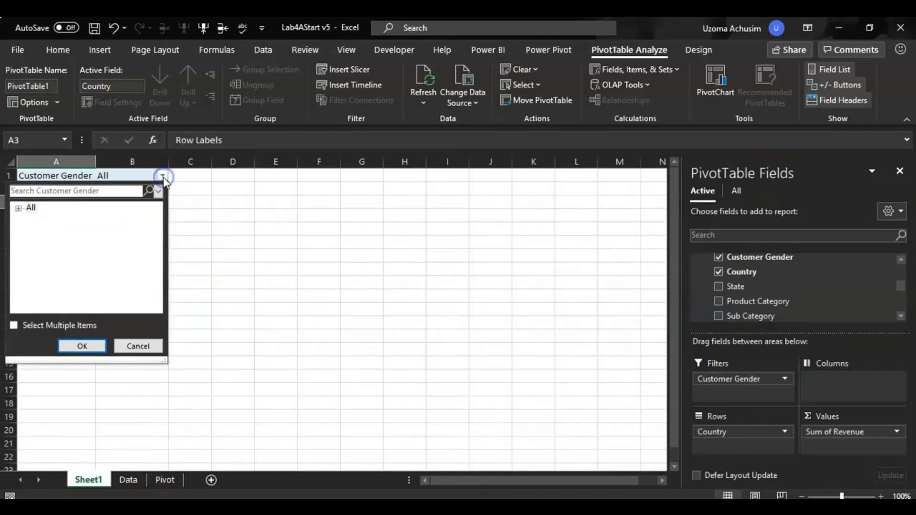
pyautogui.click(18, 209)
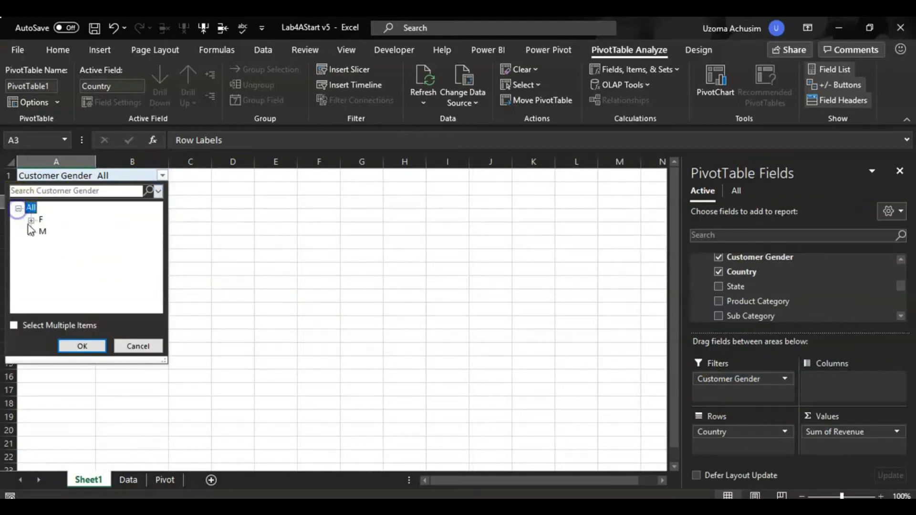
pyautogui.click(40, 220)
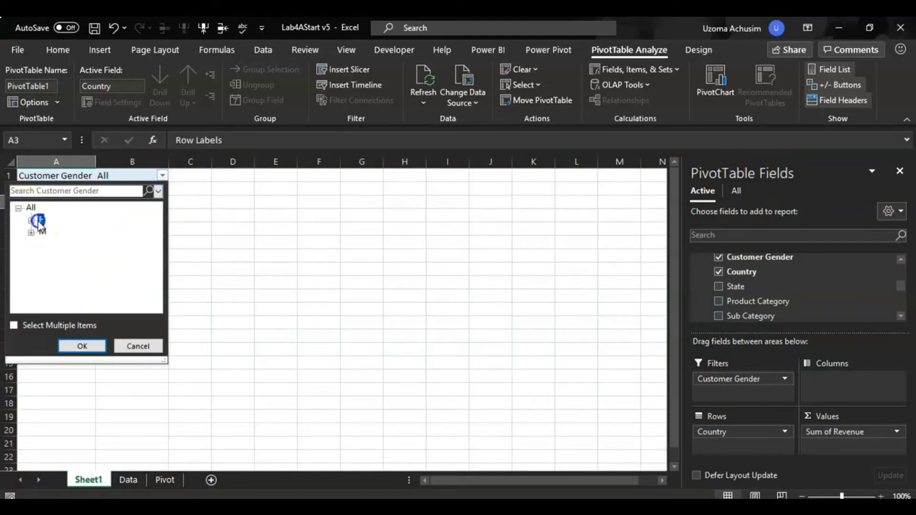
pyautogui.click(81, 347)
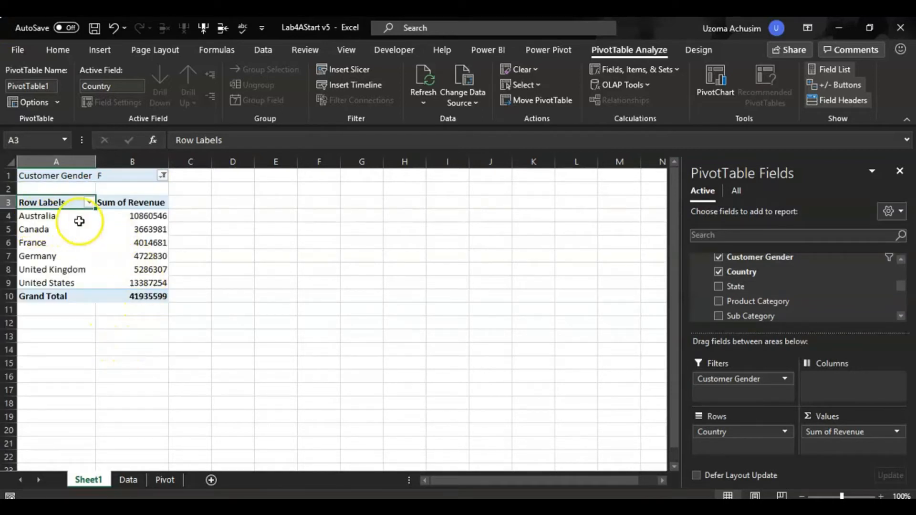
pyautogui.click(146, 217)
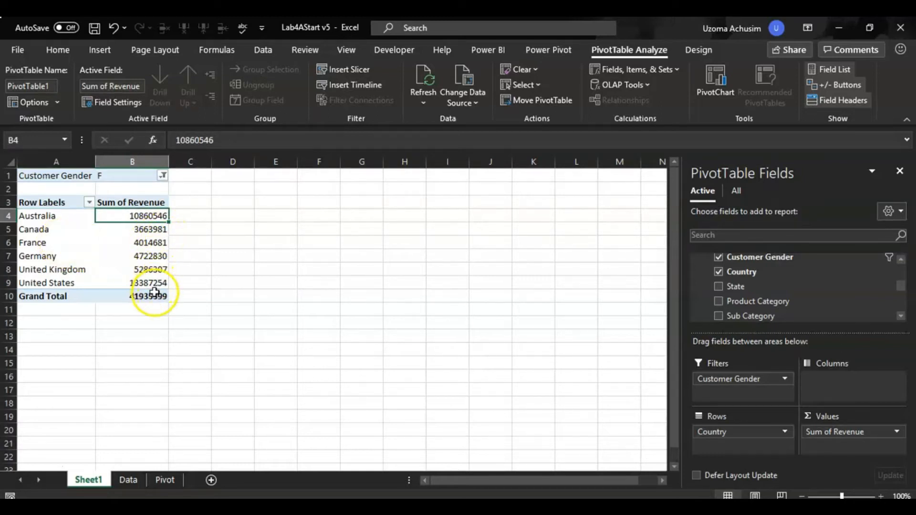
# Switch the PivotTable's Customer Gender filter to M.
pyautogui.click(163, 176)
pyautogui.click(43, 231)
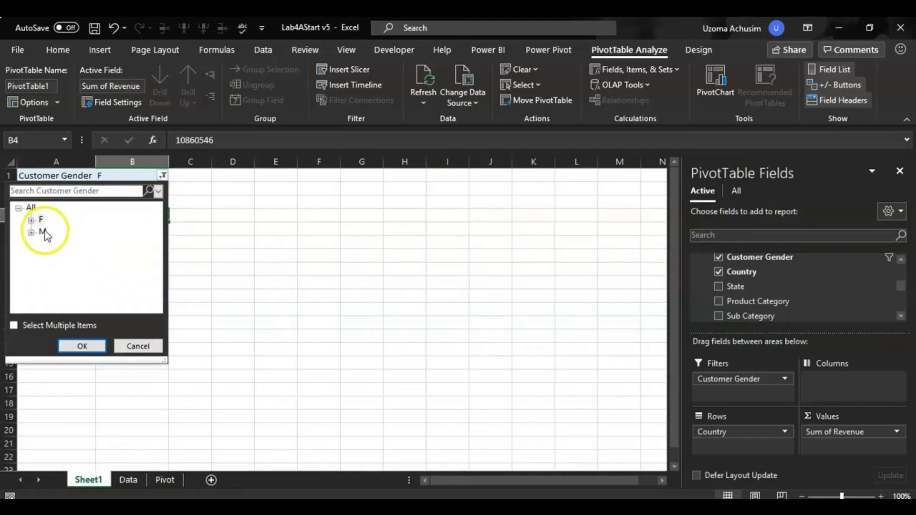
pyautogui.click(82, 348)
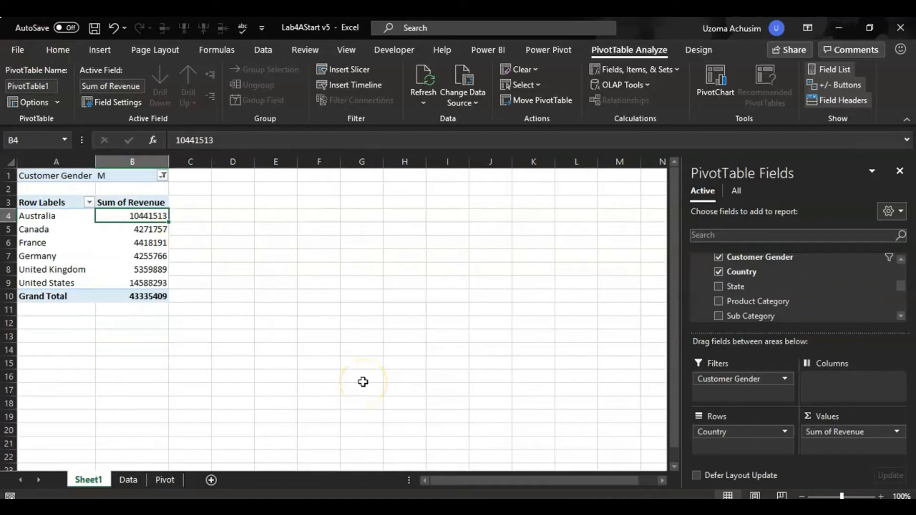
# Move Customer Gender from the filters to the columns and nest State under Country in the PivotTable's rows.
pyautogui.click(730, 381)
pyautogui.moveTo(730, 380); pyautogui.dragTo(831, 385)
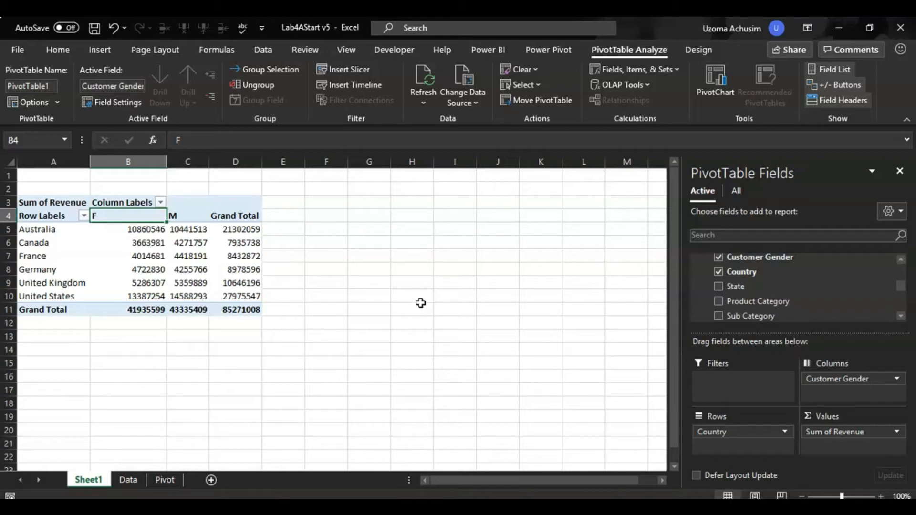
pyautogui.click(719, 286)
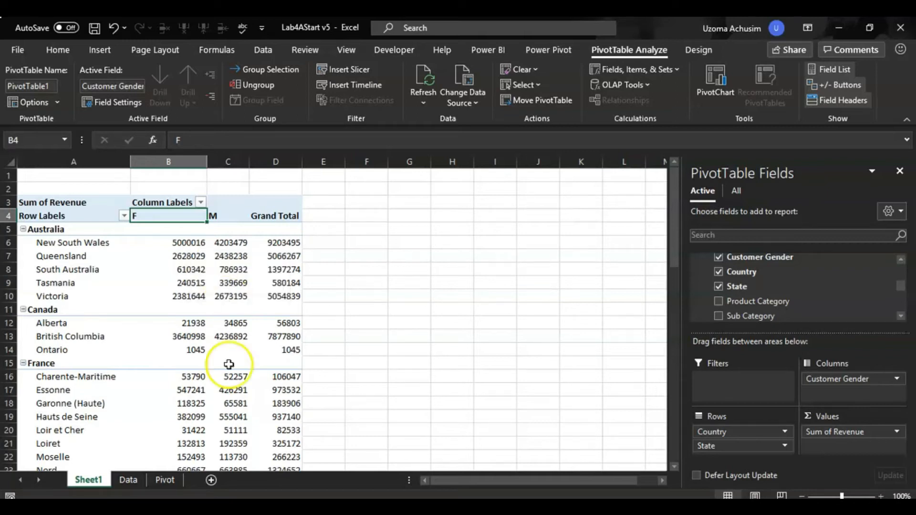
pyautogui.scroll(-4, 237, 386)
pyautogui.scroll(-6, 248, 382)
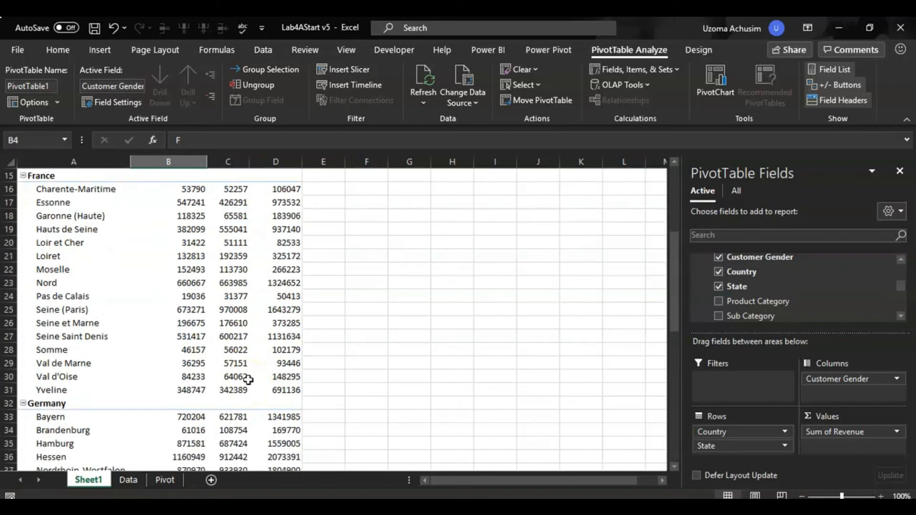
pyautogui.scroll(-5, 248, 366)
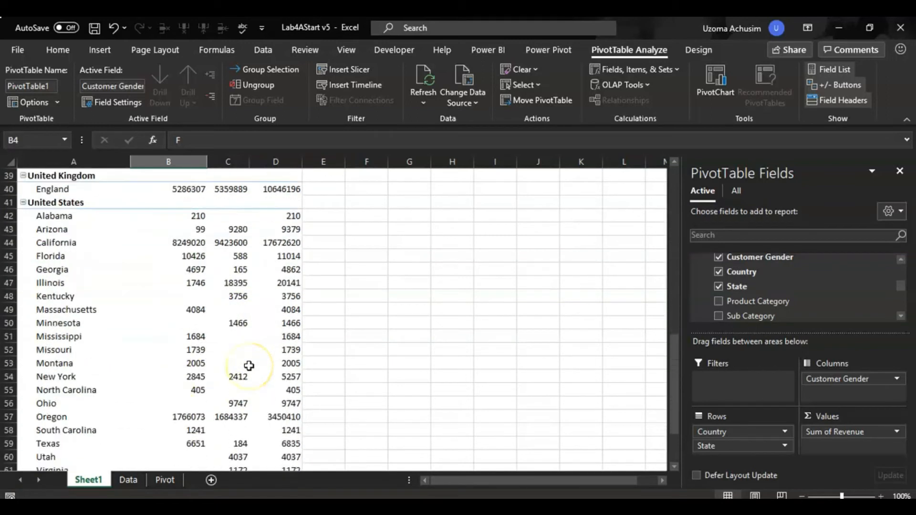
pyautogui.scroll(12, 249, 361)
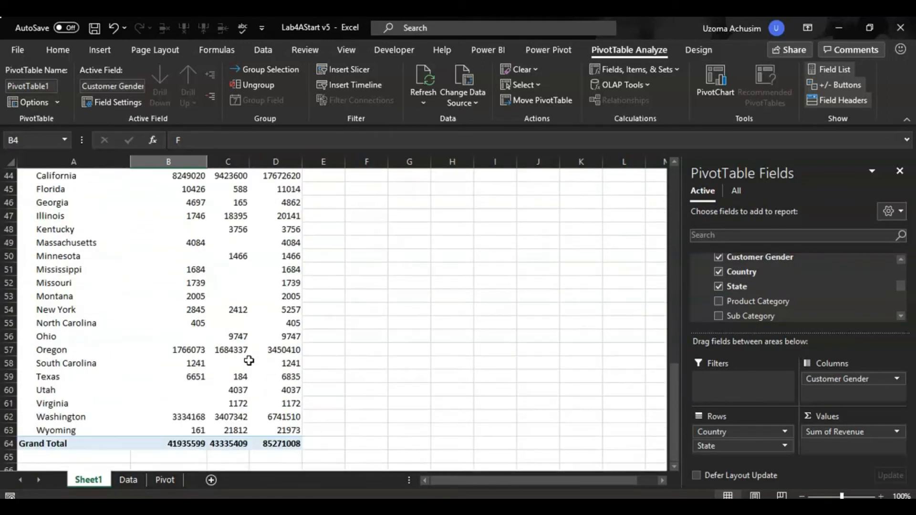
pyautogui.scroll(4, 249, 360)
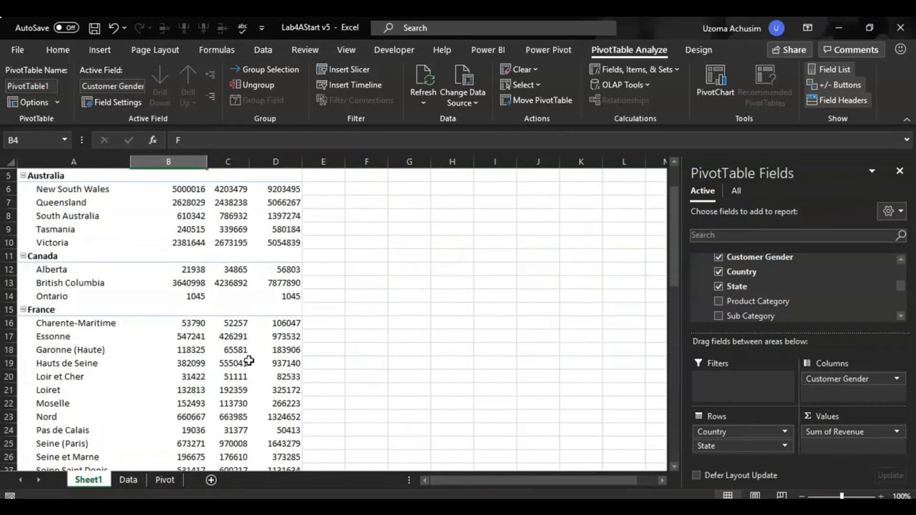
# Open the Pivot sheet and examine its revenue by product category and year in the existing PivotTable and column chart.
pyautogui.click(164, 480)
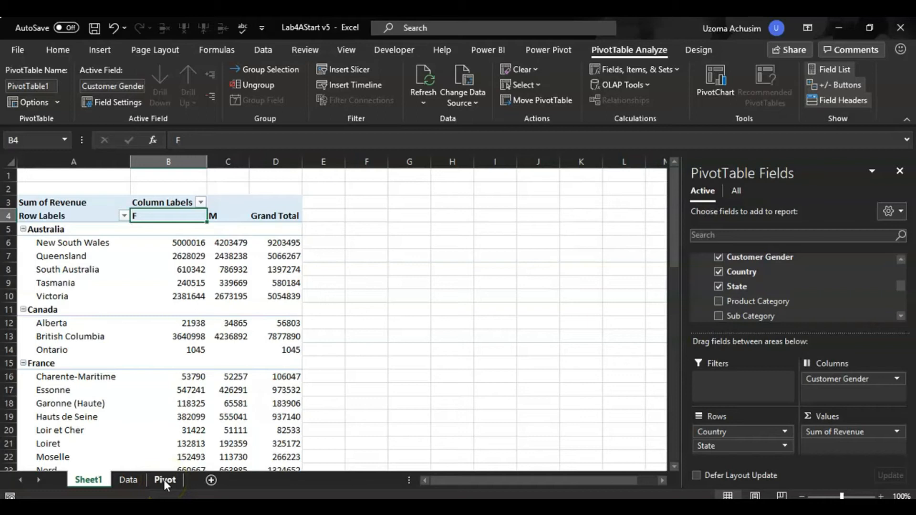
pyautogui.click(164, 482)
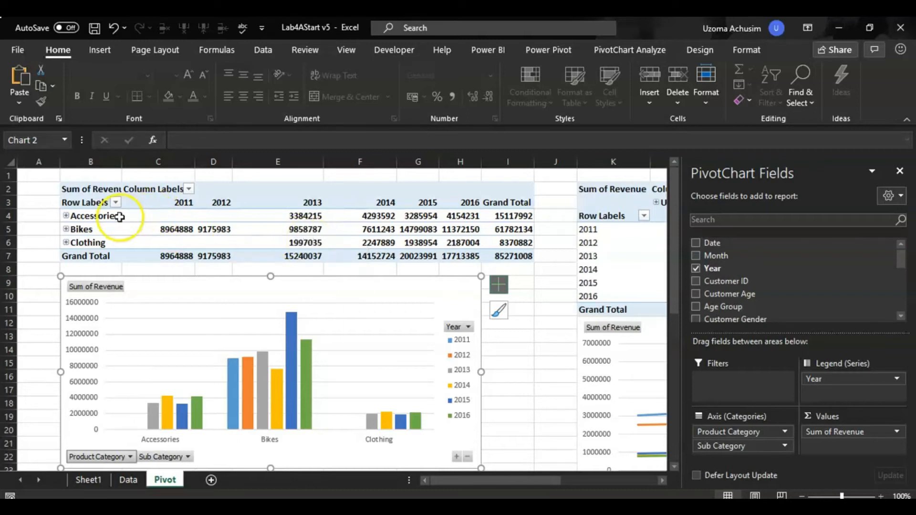
pyautogui.click(203, 227)
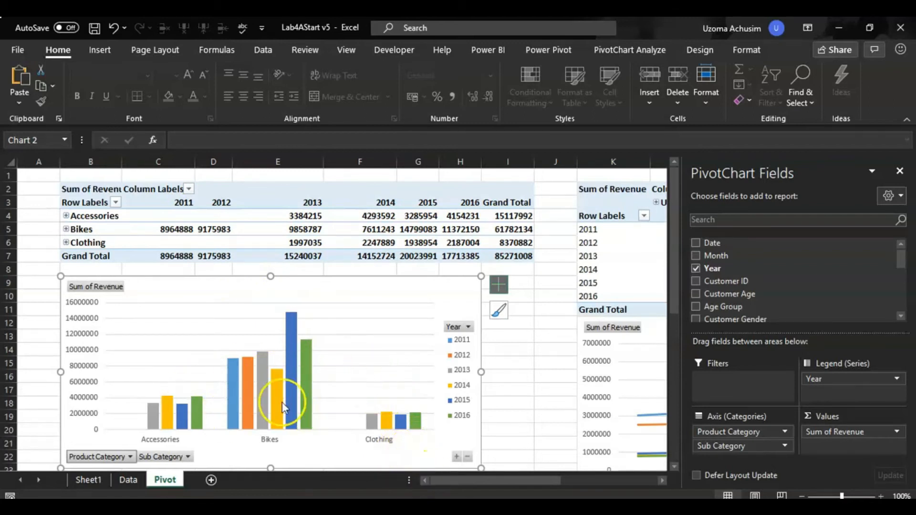
pyautogui.scroll(-3, 424, 425)
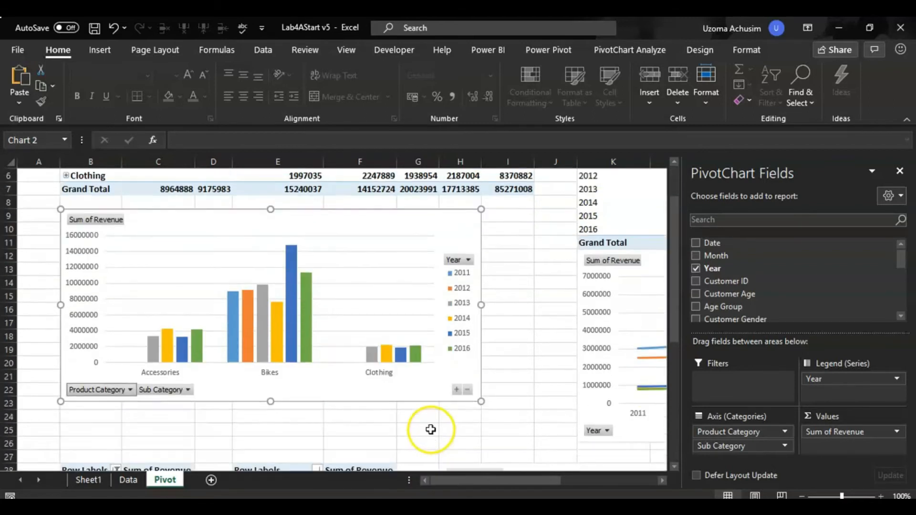
# Examine the Pivot sheet's other PivotTables and charts of revenue by frame size, age group, and country and year.
pyautogui.scroll(-5, 431, 419)
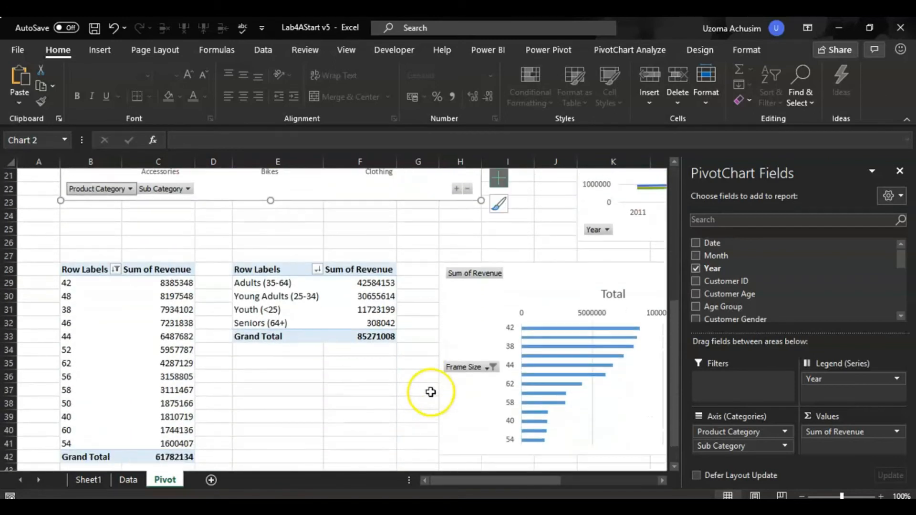
pyautogui.moveTo(463, 479); pyautogui.dragTo(548, 478)
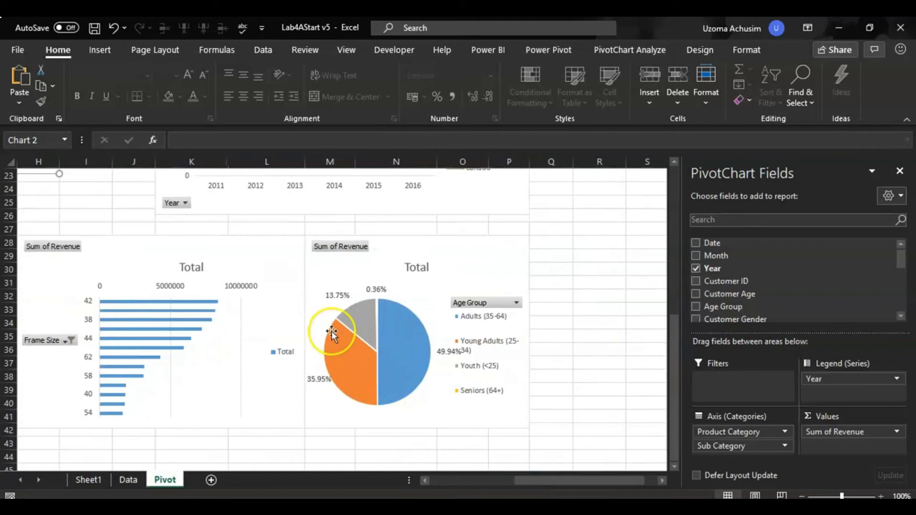
pyautogui.scroll(1, 333, 334)
pyautogui.scroll(3, 333, 335)
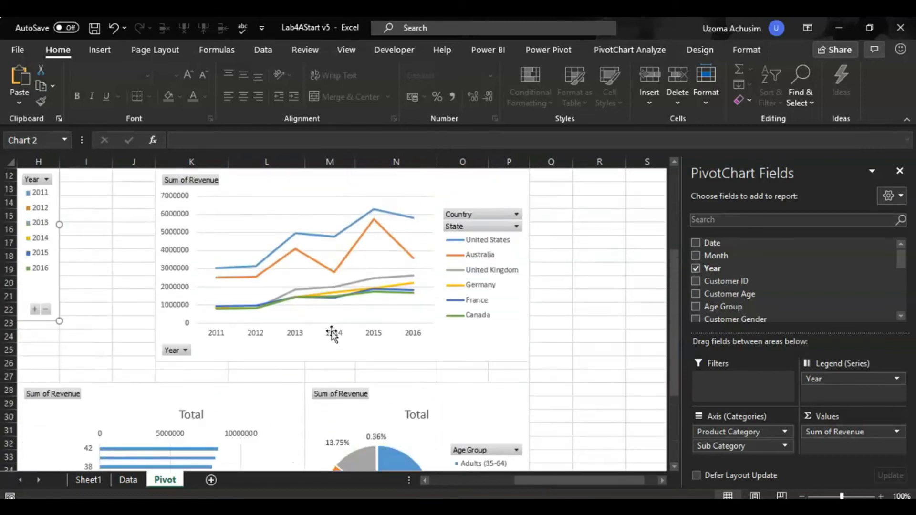
pyautogui.scroll(1, 333, 334)
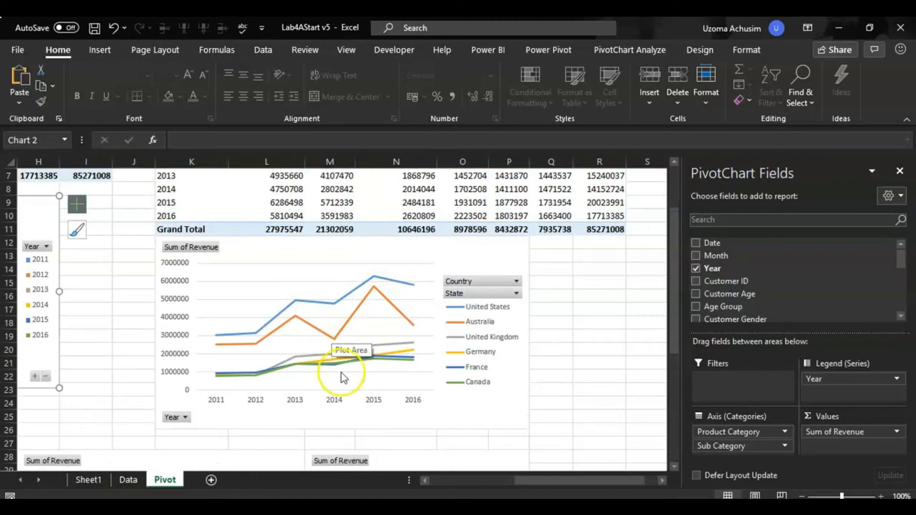
pyautogui.scroll(1, 436, 425)
pyautogui.scroll(2, 436, 426)
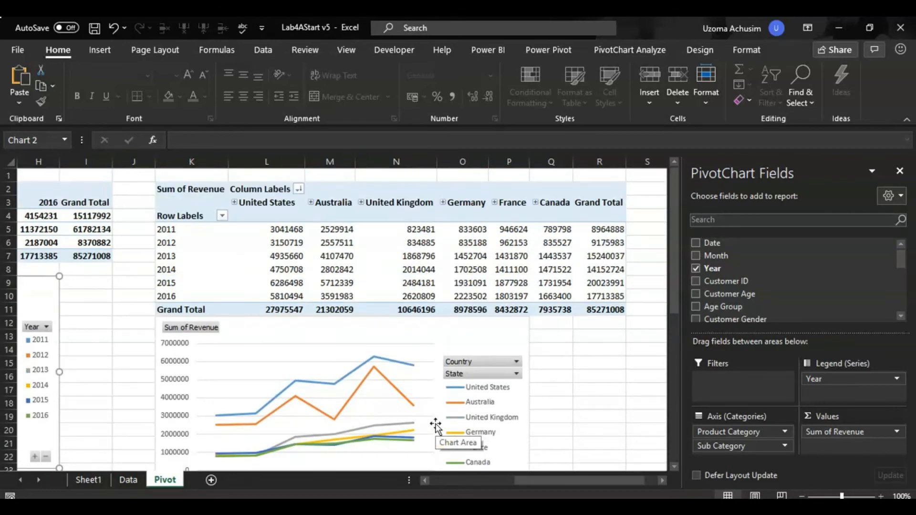
pyautogui.click(425, 481)
pyautogui.click(425, 481)
pyautogui.click(425, 482)
pyautogui.click(425, 482)
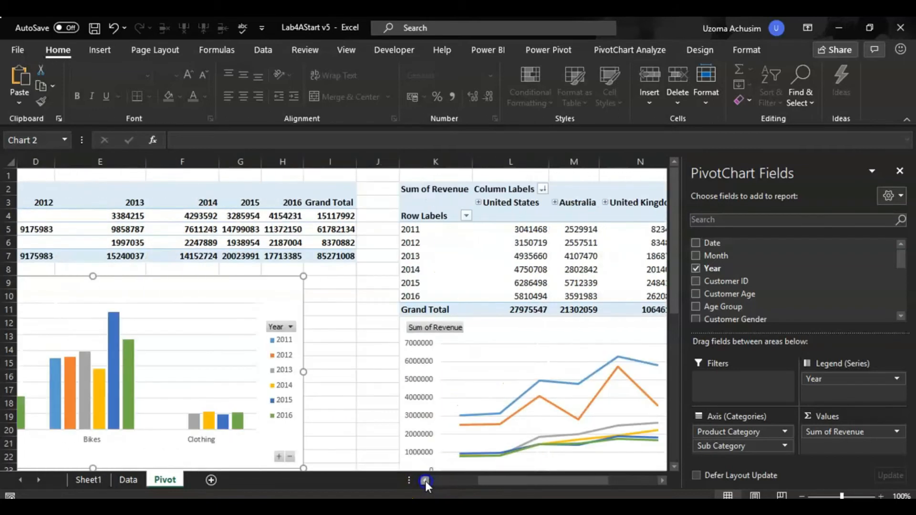
pyautogui.click(426, 481)
pyautogui.click(426, 481)
pyautogui.click(425, 481)
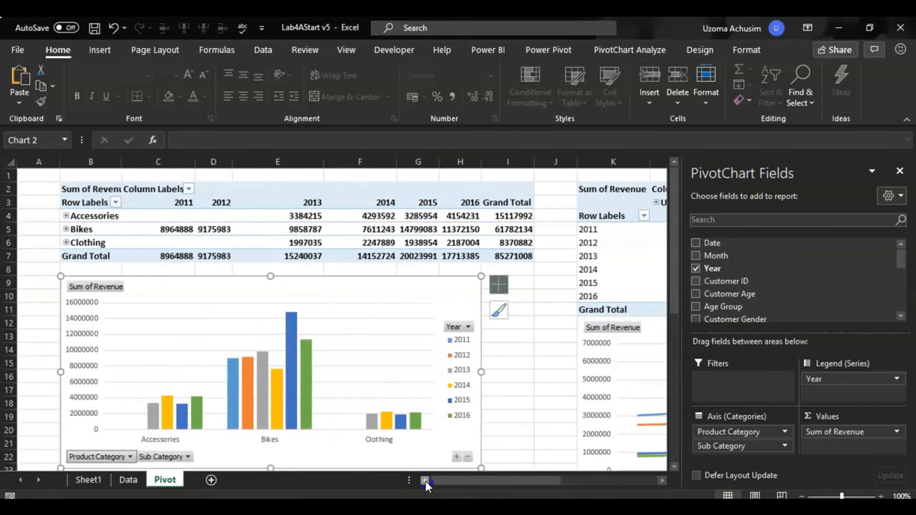
# Return to Sheet1 and apply blue gradient data bars to the state revenue values in the PivotTable's F column.
pyautogui.click(128, 480)
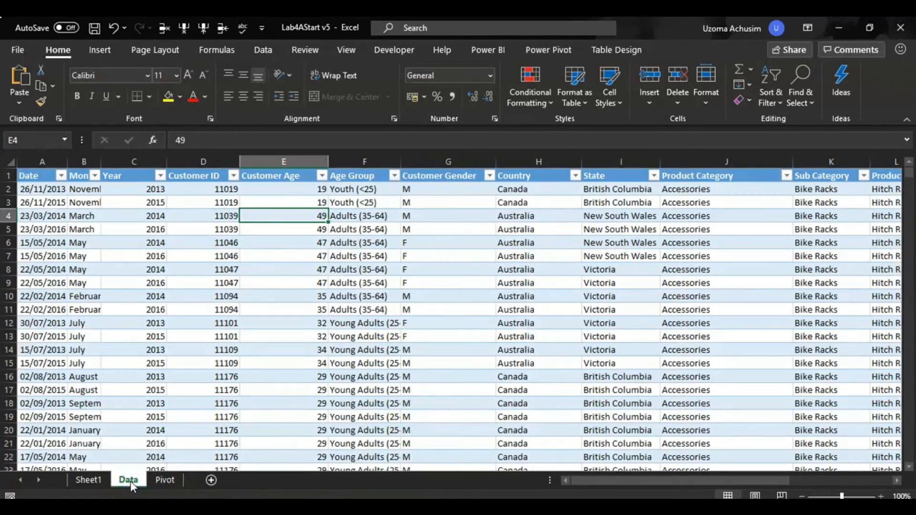
pyautogui.click(88, 481)
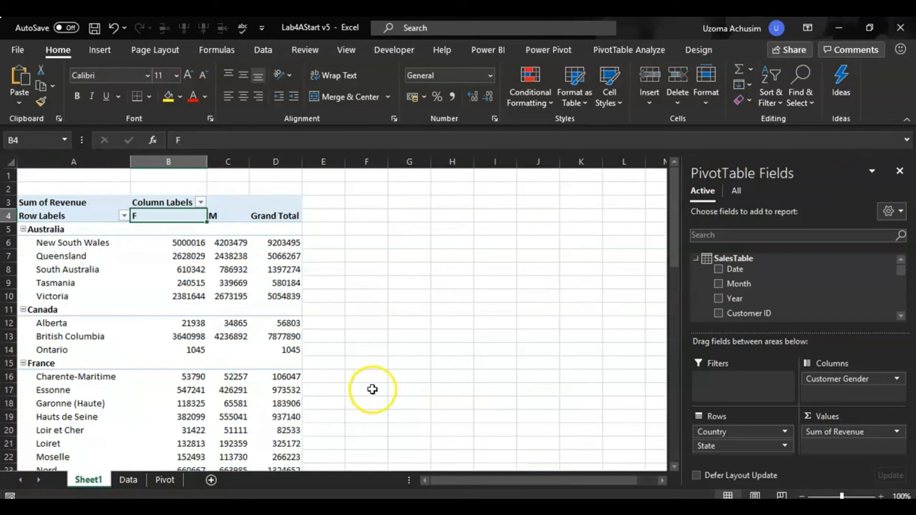
pyautogui.click(363, 249)
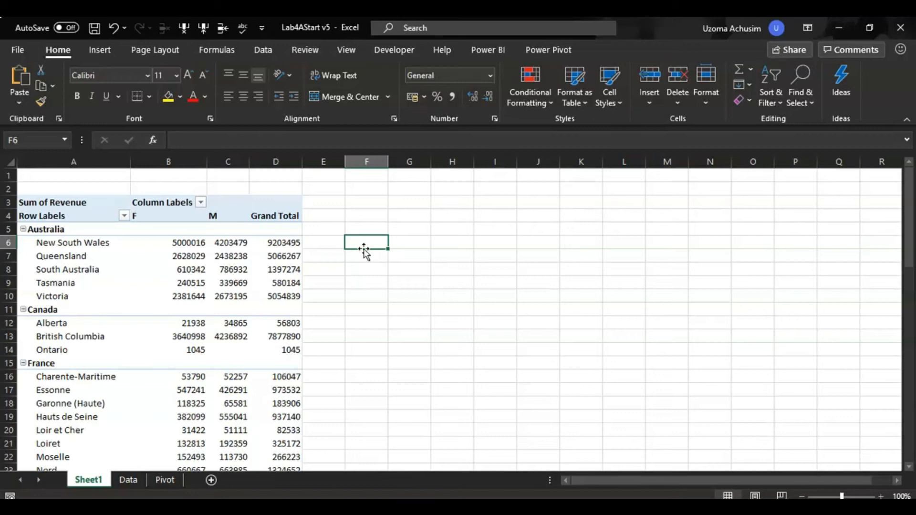
pyautogui.moveTo(176, 241); pyautogui.dragTo(191, 432)
pyautogui.scroll(6, 192, 431)
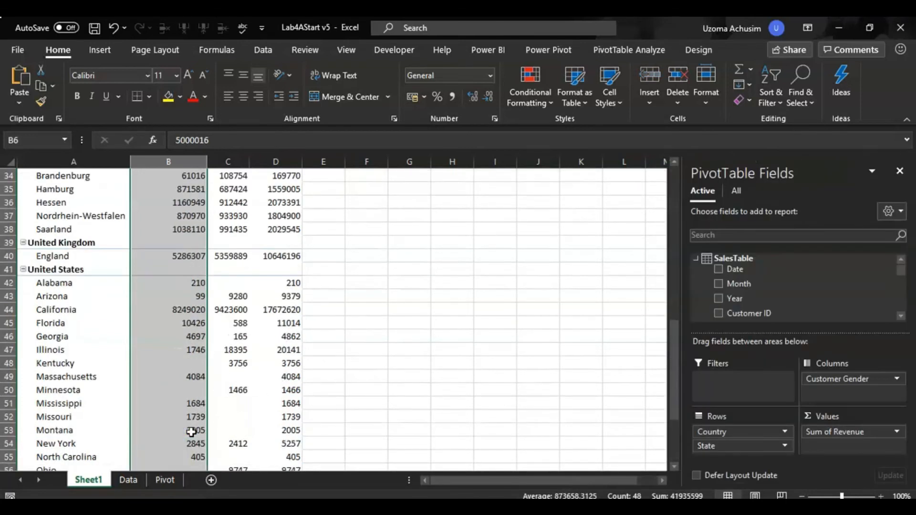
pyautogui.scroll(6, 191, 432)
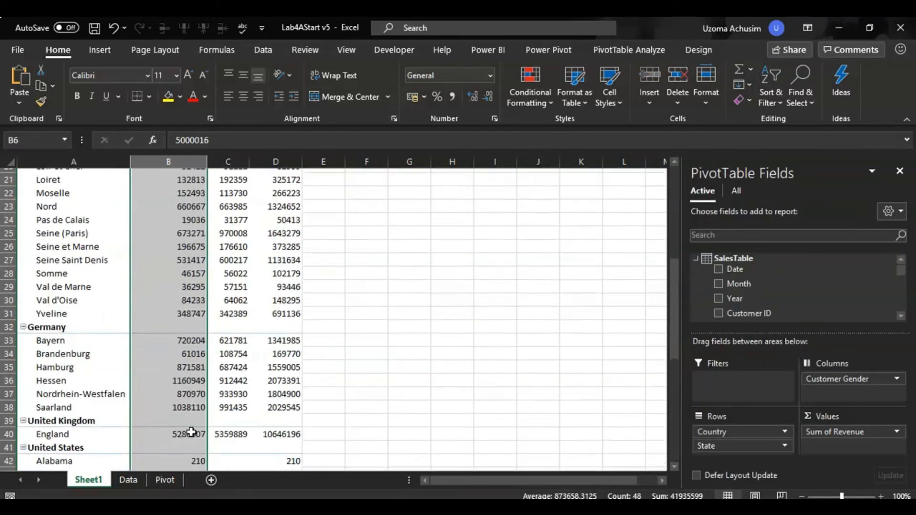
pyautogui.scroll(3, 191, 432)
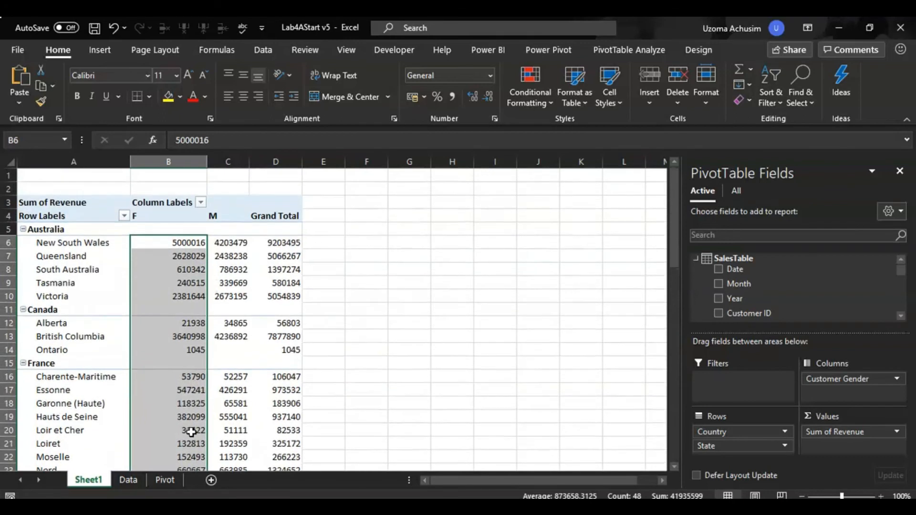
pyautogui.click(548, 99)
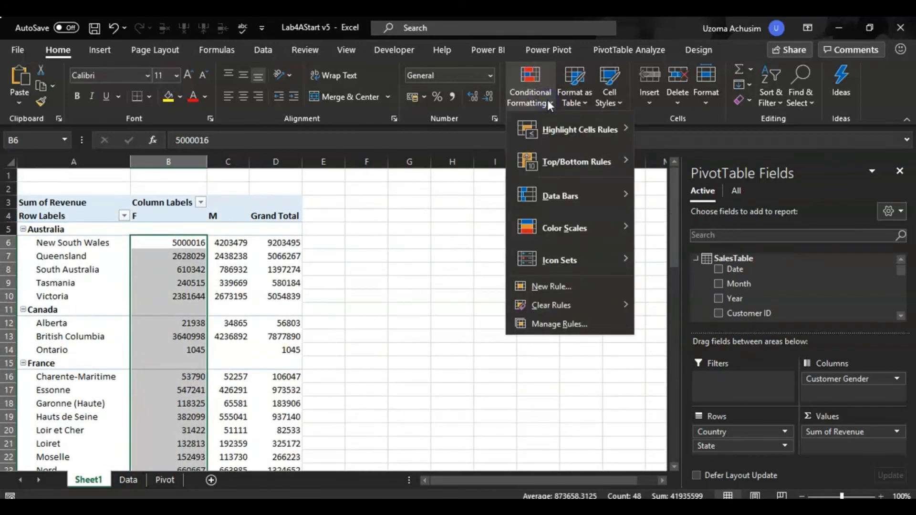
pyautogui.moveTo(600, 193)
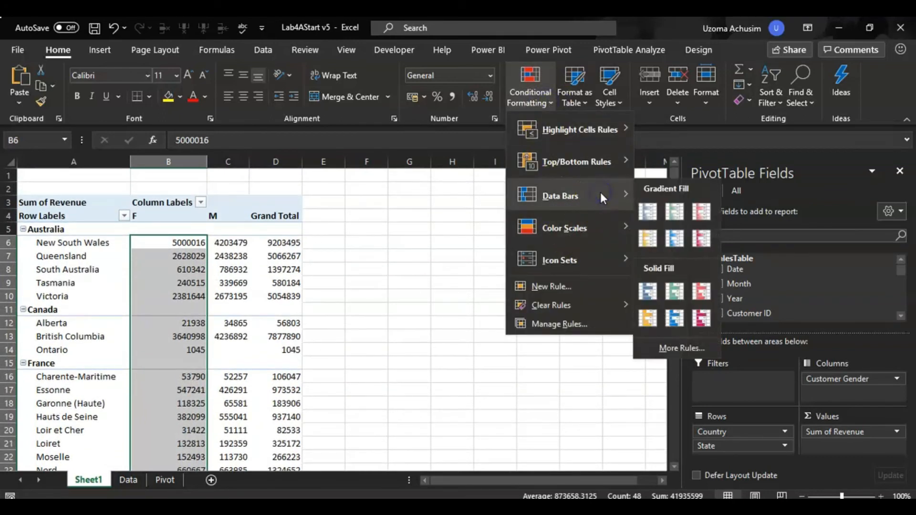
pyautogui.click(648, 211)
pyautogui.click(242, 334)
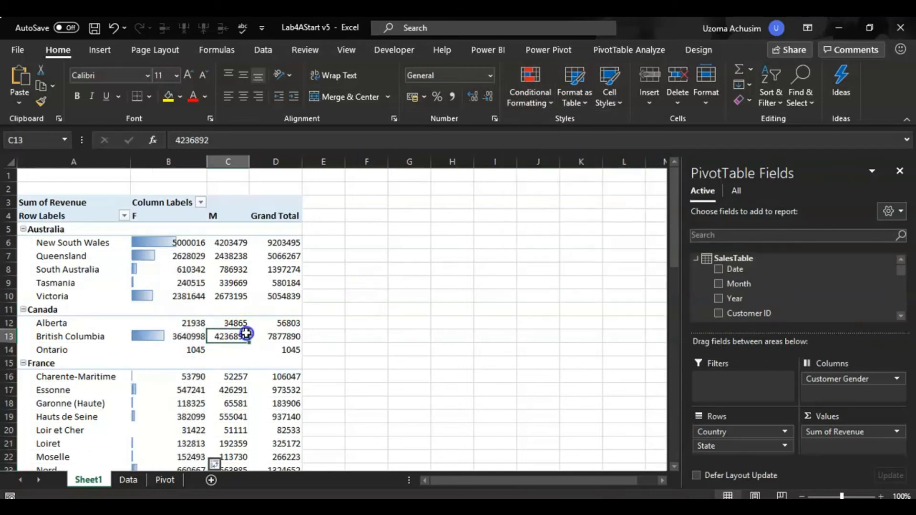
# Compare the data bars in the F column across all countries and states, including California and New South Wales.
pyautogui.scroll(-4, 195, 311)
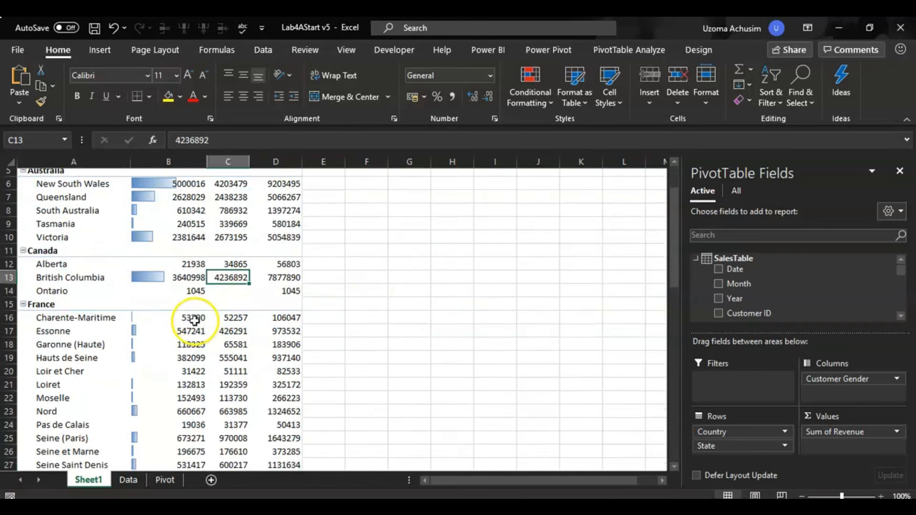
pyautogui.scroll(-5, 194, 312)
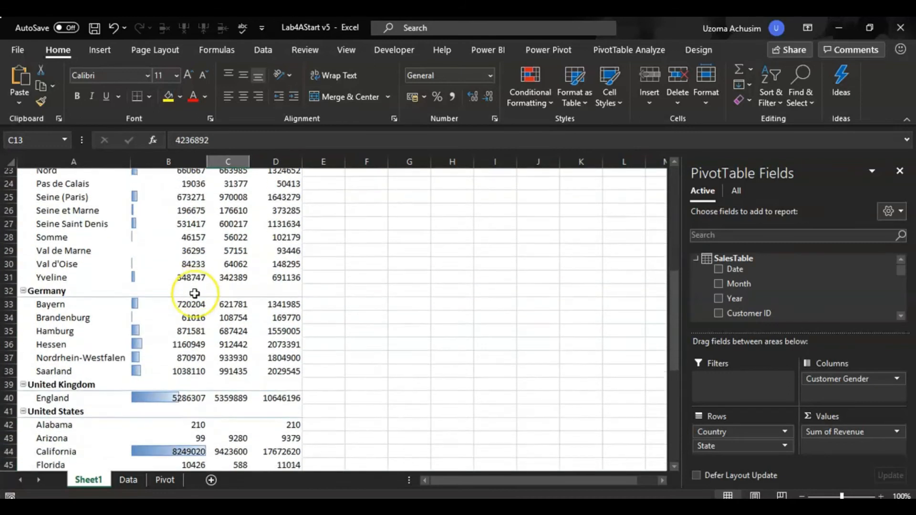
pyautogui.scroll(-3, 194, 293)
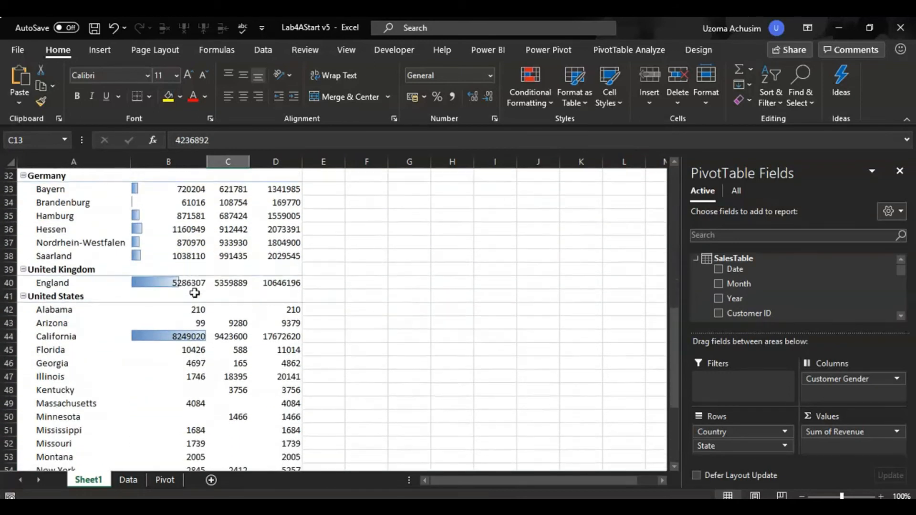
pyautogui.click(179, 296)
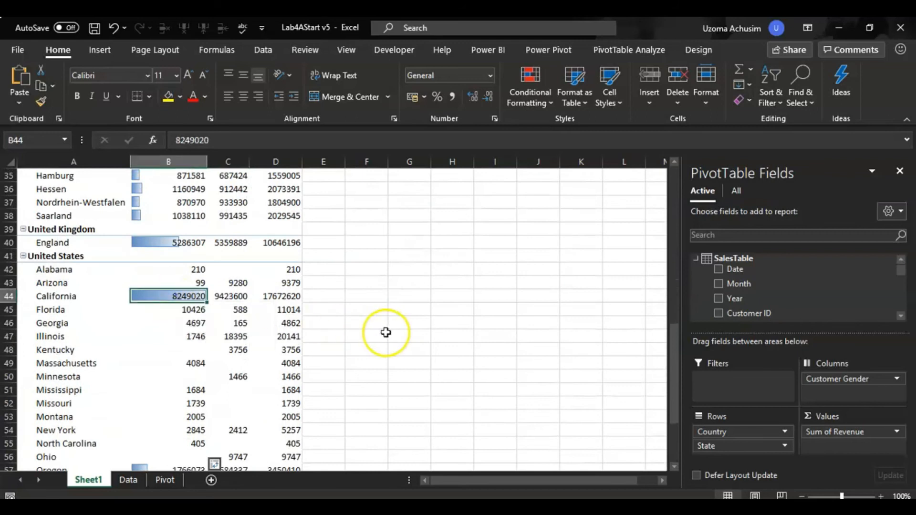
pyautogui.scroll(-1, 385, 332)
pyautogui.scroll(-3, 387, 331)
pyautogui.scroll(5, 385, 321)
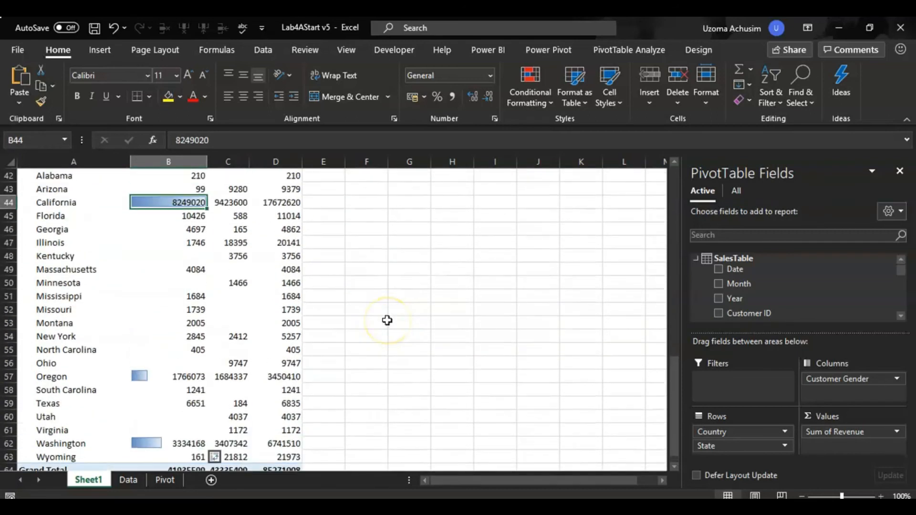
pyautogui.scroll(9, 387, 321)
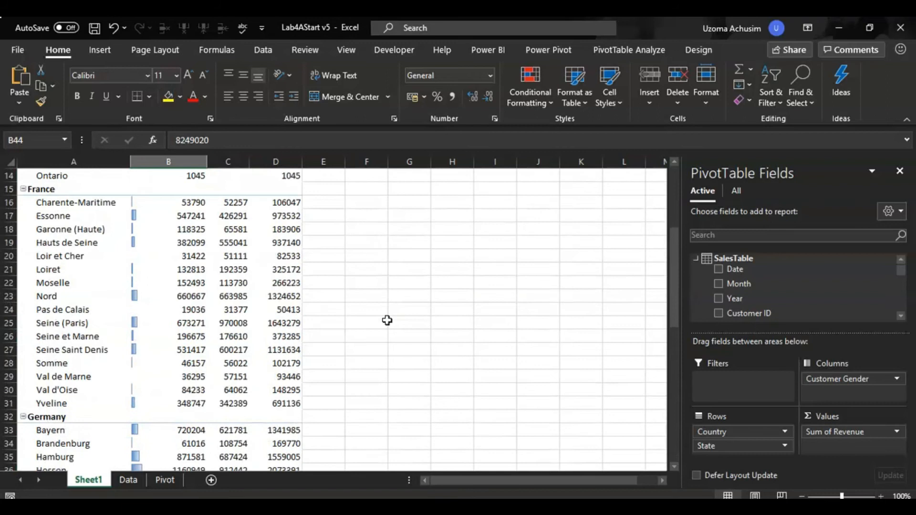
pyautogui.scroll(2, 387, 321)
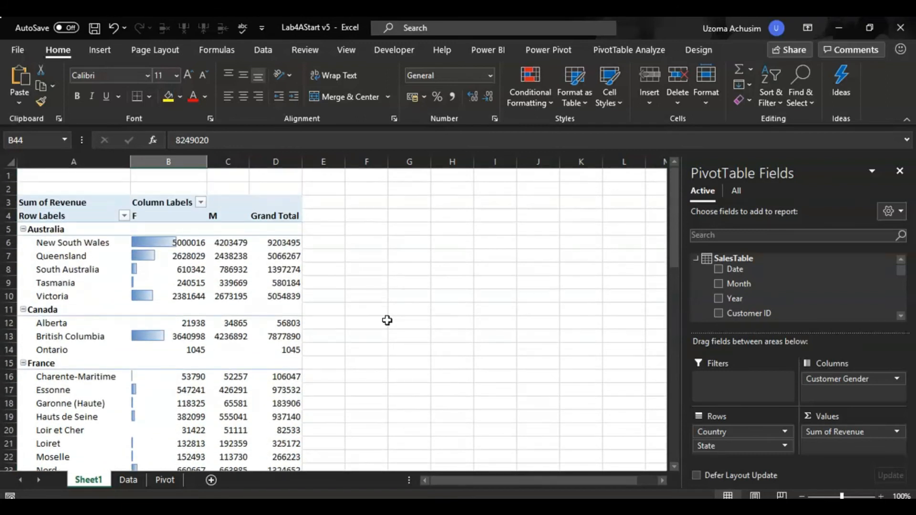
pyautogui.moveTo(188, 245)
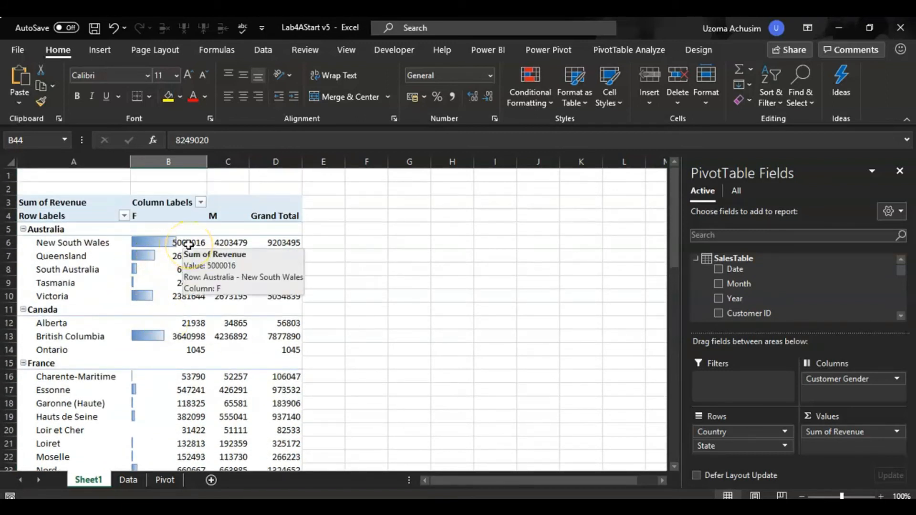
pyautogui.scroll(-5, 187, 358)
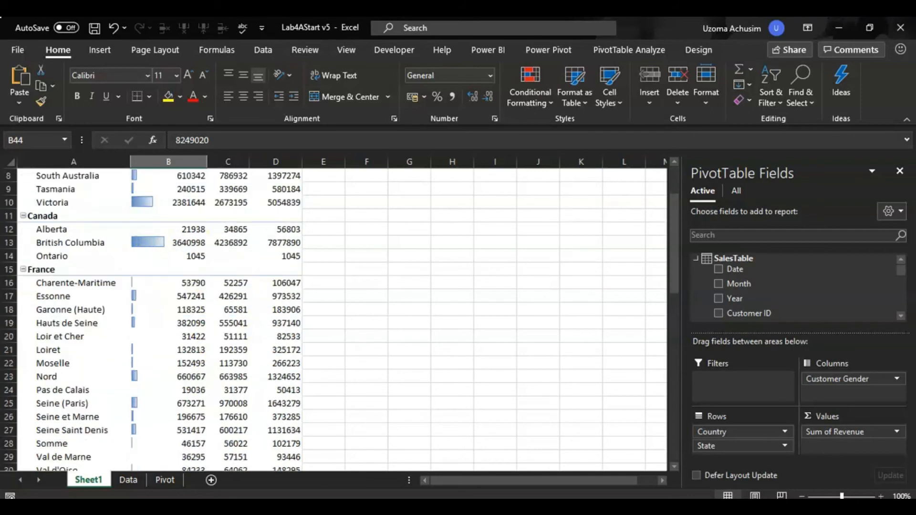
pyautogui.scroll(-4, 334, 319)
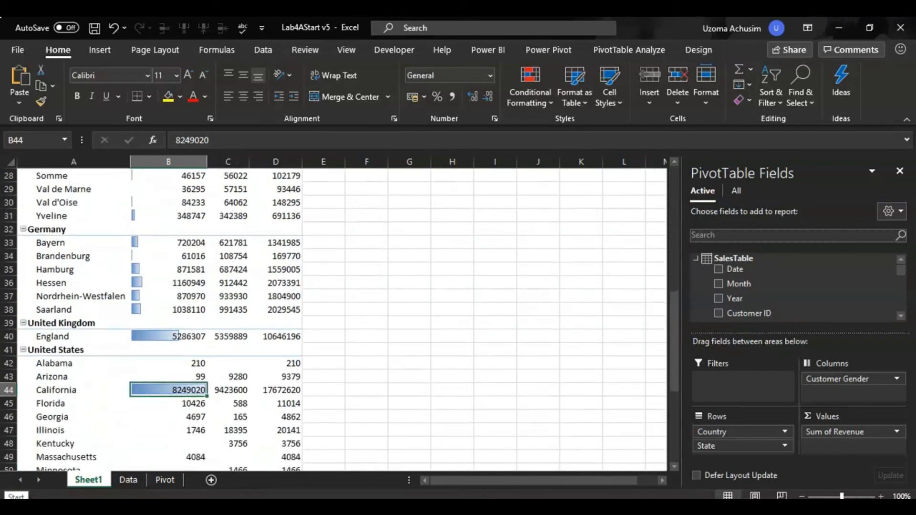
pyautogui.scroll(-2, 334, 315)
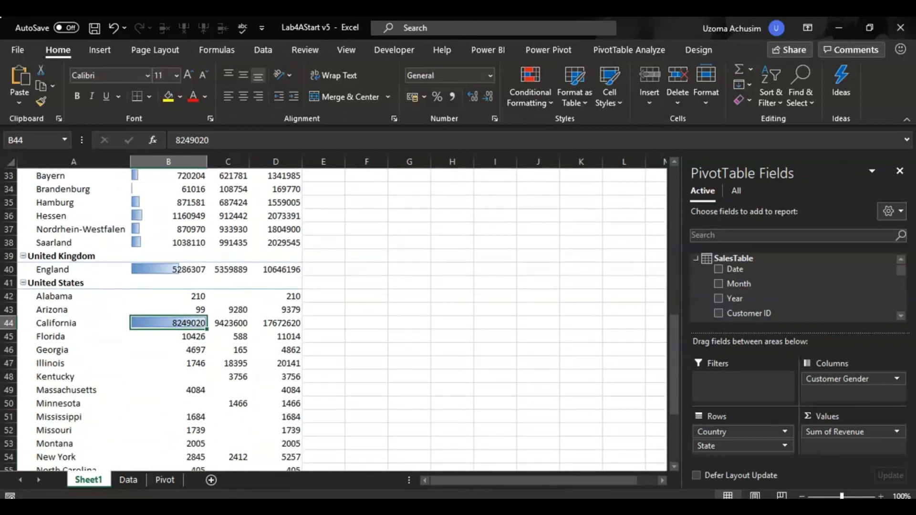
pyautogui.scroll(6, 334, 320)
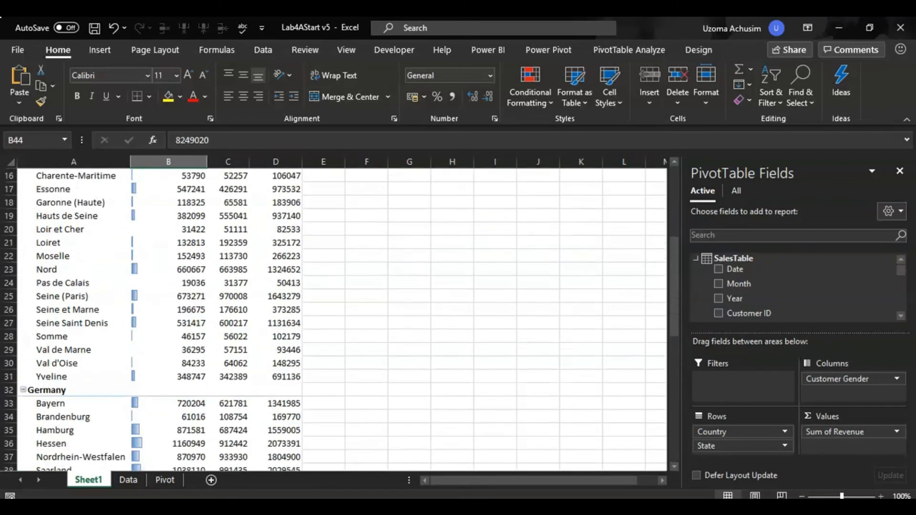
pyautogui.scroll(5, 334, 315)
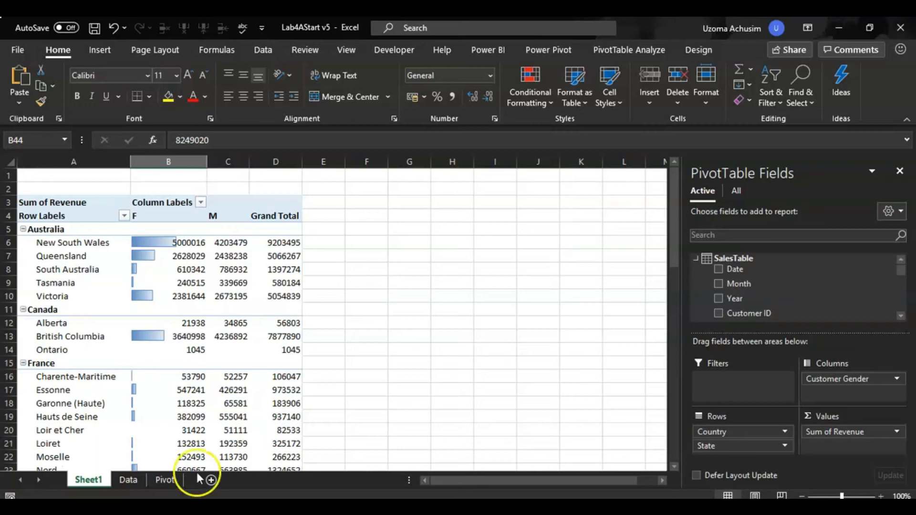
# Add the Year field to the PivotTable and place it in the report filters instead of the values.
pyautogui.click(901, 316)
pyautogui.click(901, 316)
pyautogui.click(901, 316)
pyautogui.click(902, 316)
pyautogui.click(902, 316)
pyautogui.click(901, 316)
pyautogui.click(902, 316)
pyautogui.click(902, 316)
pyautogui.click(901, 316)
pyautogui.click(901, 316)
pyautogui.click(901, 316)
pyautogui.click(901, 316)
pyautogui.click(901, 316)
pyautogui.click(901, 316)
pyautogui.click(901, 316)
pyautogui.click(901, 316)
pyautogui.click(901, 316)
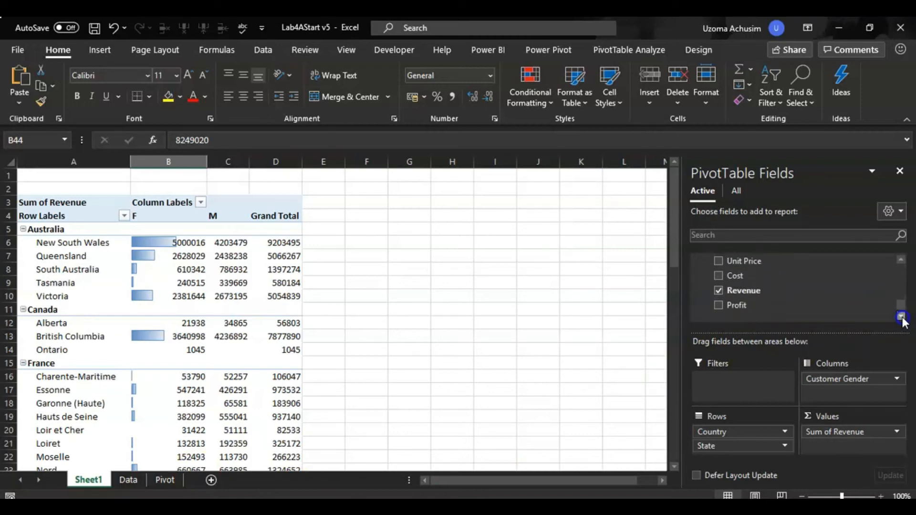
pyautogui.moveTo(900, 303); pyautogui.dragTo(898, 267)
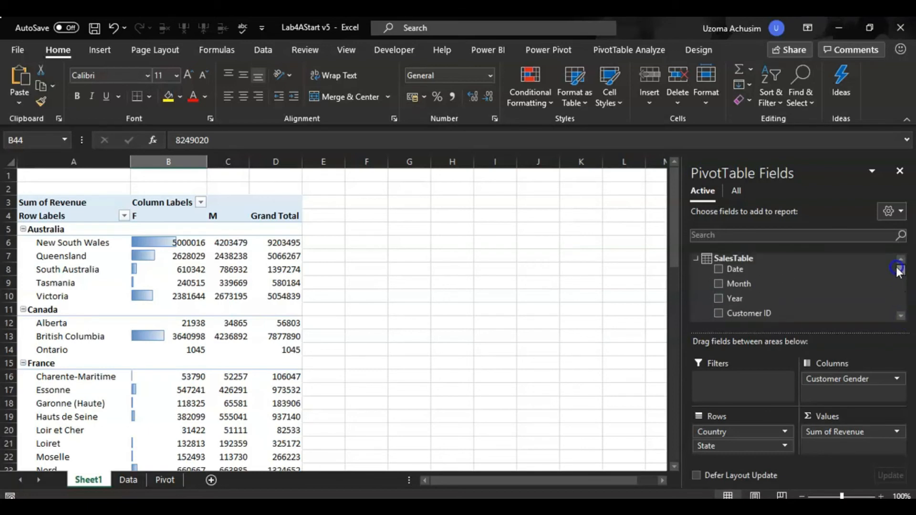
pyautogui.click(720, 296)
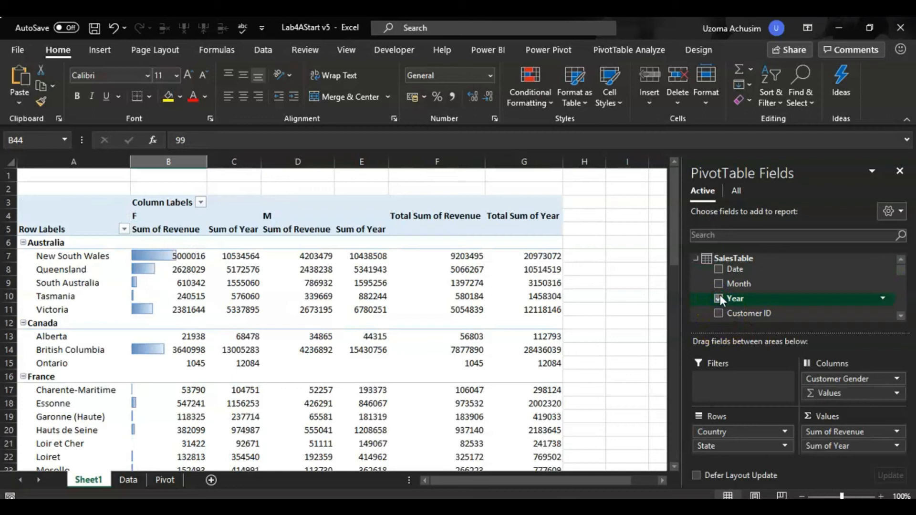
pyautogui.moveTo(830, 448); pyautogui.dragTo(727, 383)
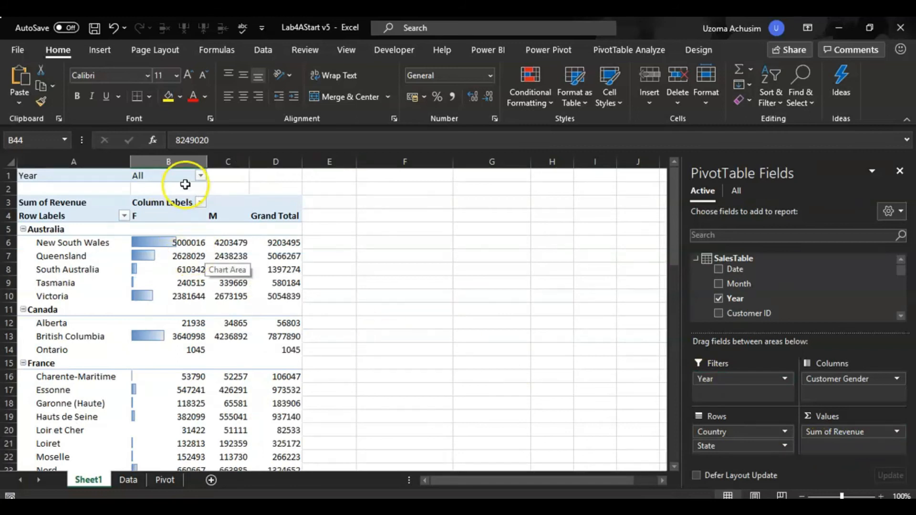
# Filter the PivotTable's Year to 2012.
pyautogui.click(201, 175)
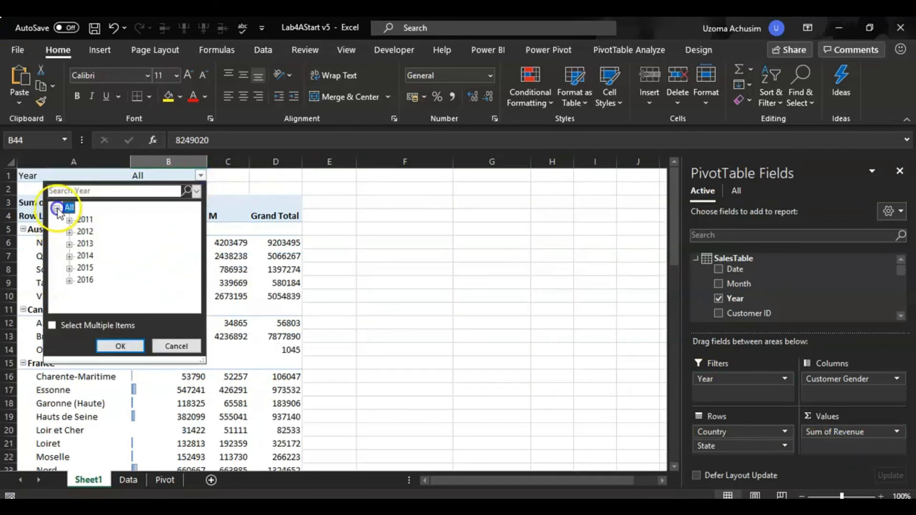
pyautogui.click(85, 233)
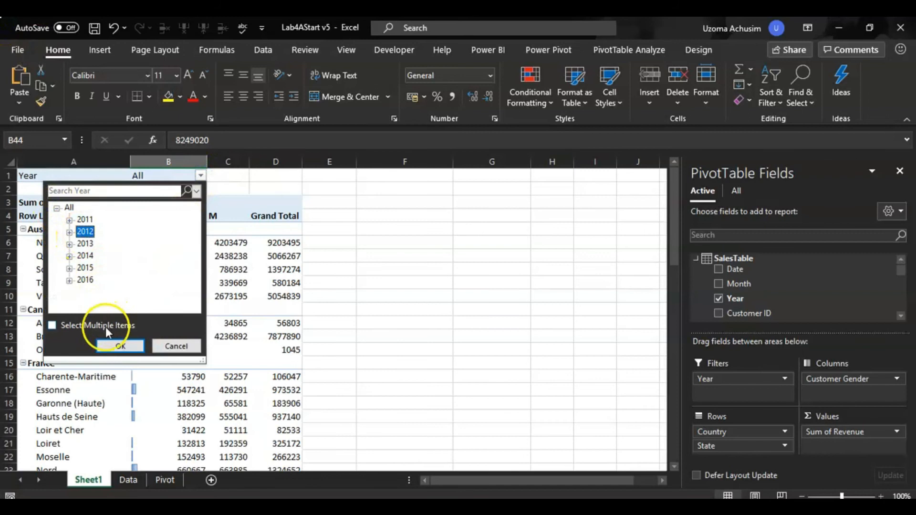
pyautogui.click(117, 346)
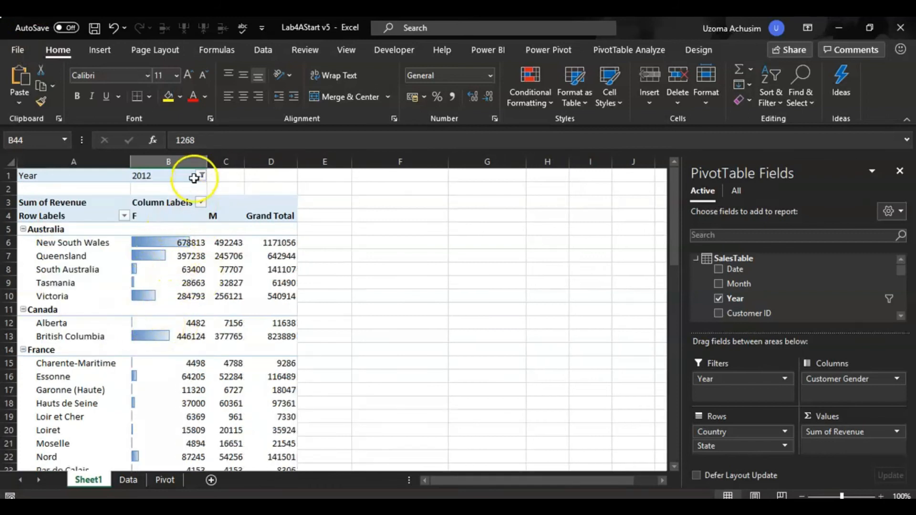
# Switch the PivotTable's Year filter to 2015.
pyautogui.click(203, 177)
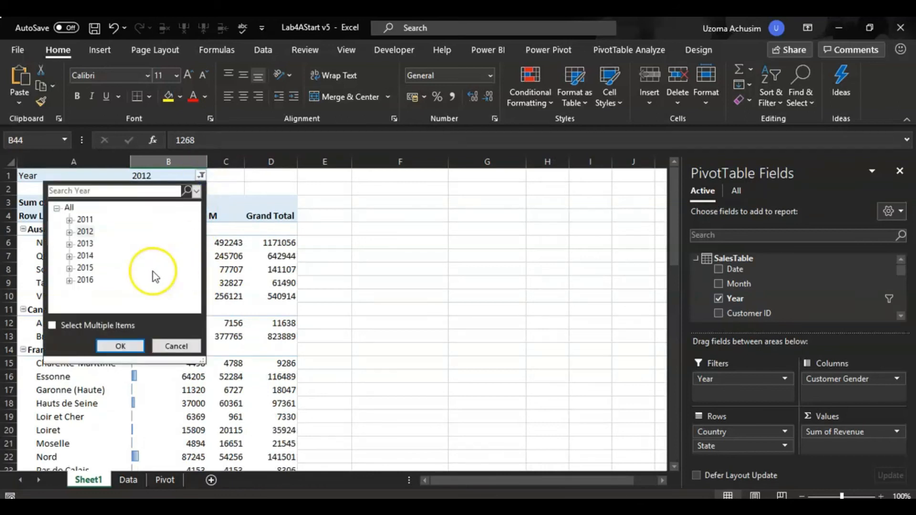
pyautogui.click(85, 268)
pyautogui.click(120, 350)
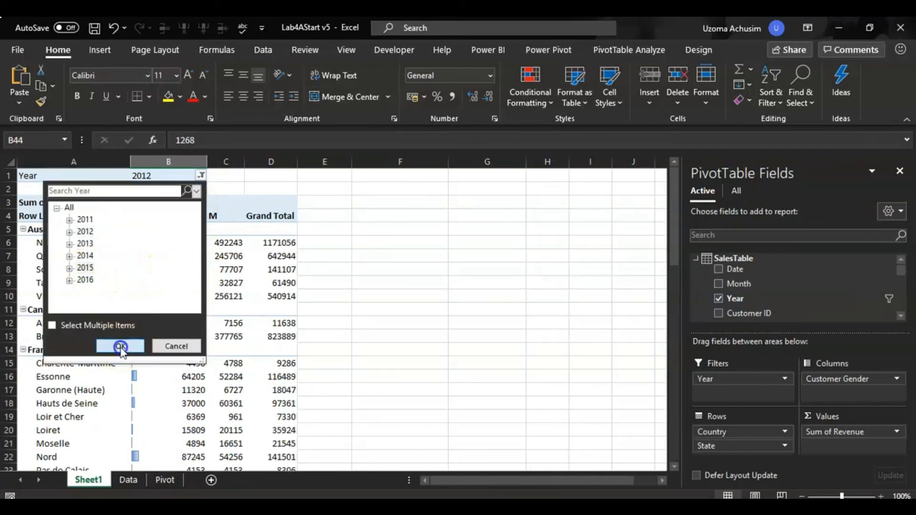